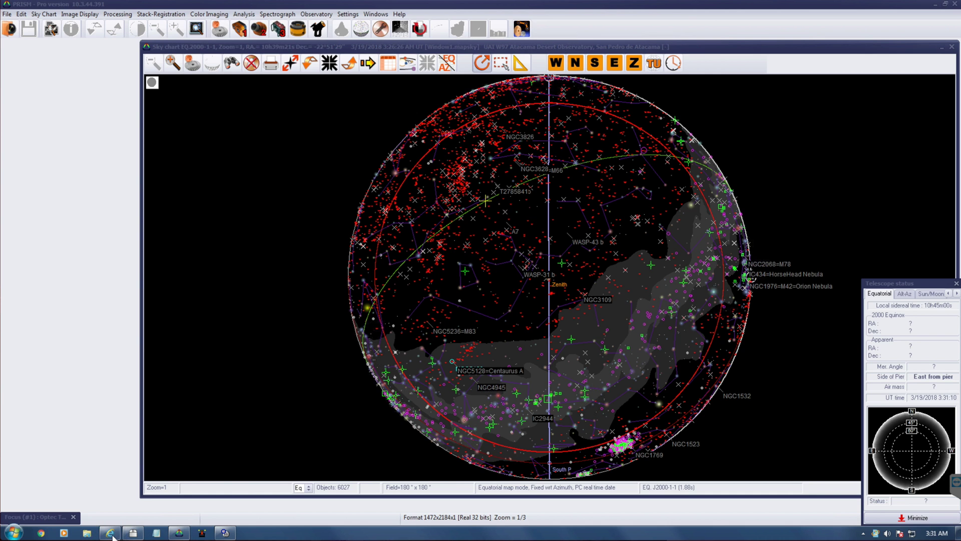
# Step: Check the telescope's live webcam feed, then return to the sky chart
pyautogui.moveTo(112, 535)
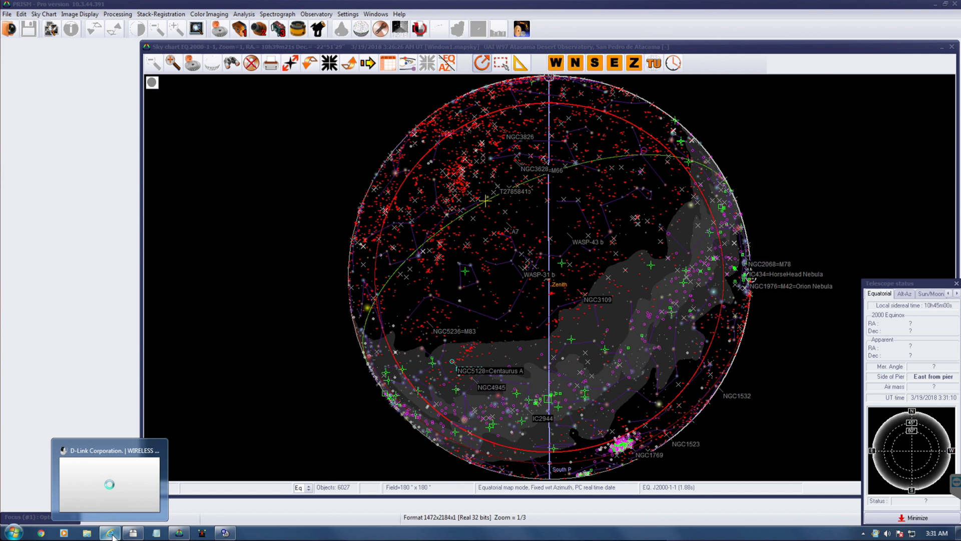
pyautogui.click(99, 443)
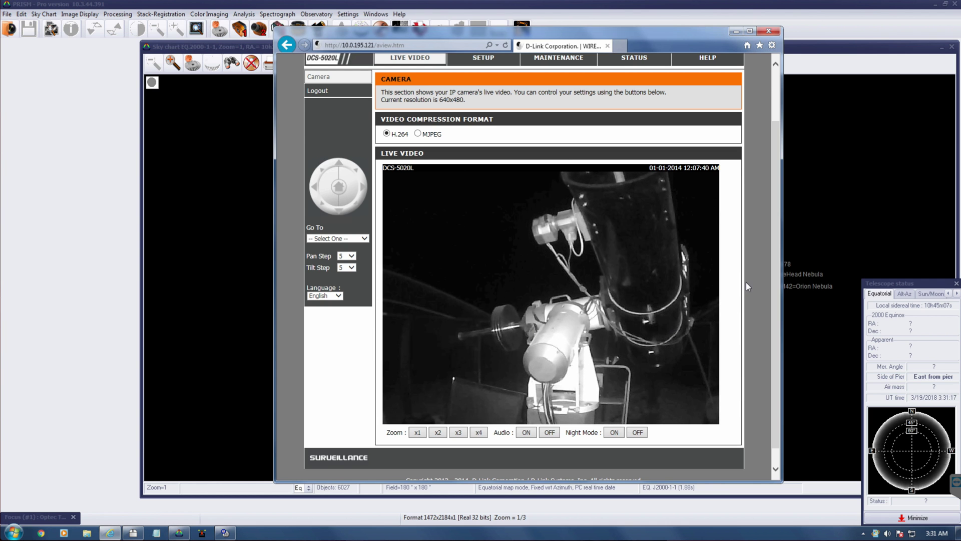
pyautogui.click(737, 32)
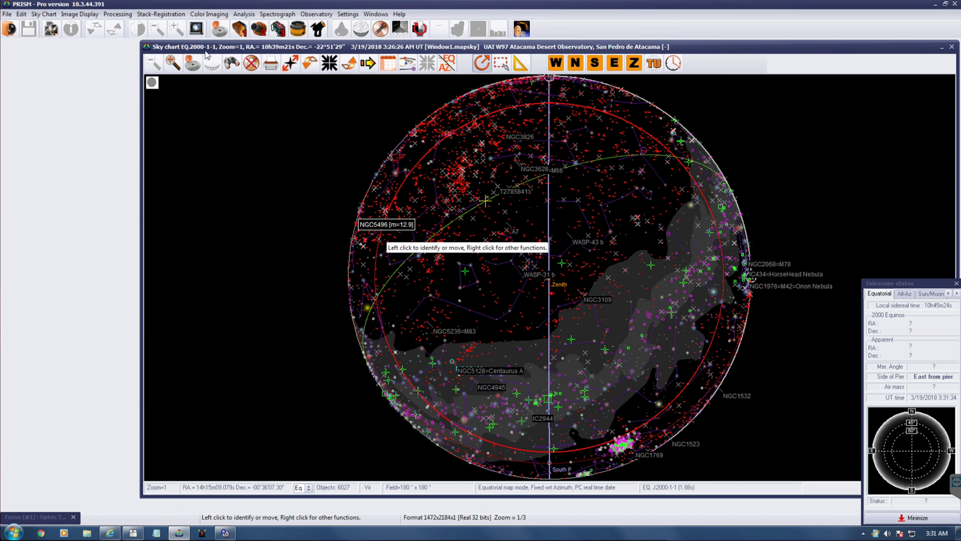
# Step: Connect the QSI camera, then link the telescope, filter wheel and Optec focuser
pyautogui.click(236, 31)
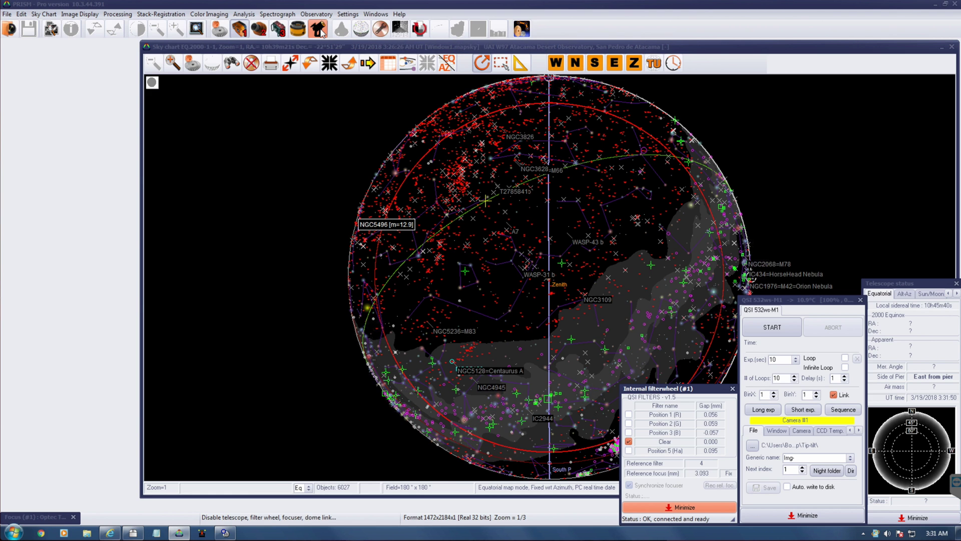
pyautogui.click(321, 31)
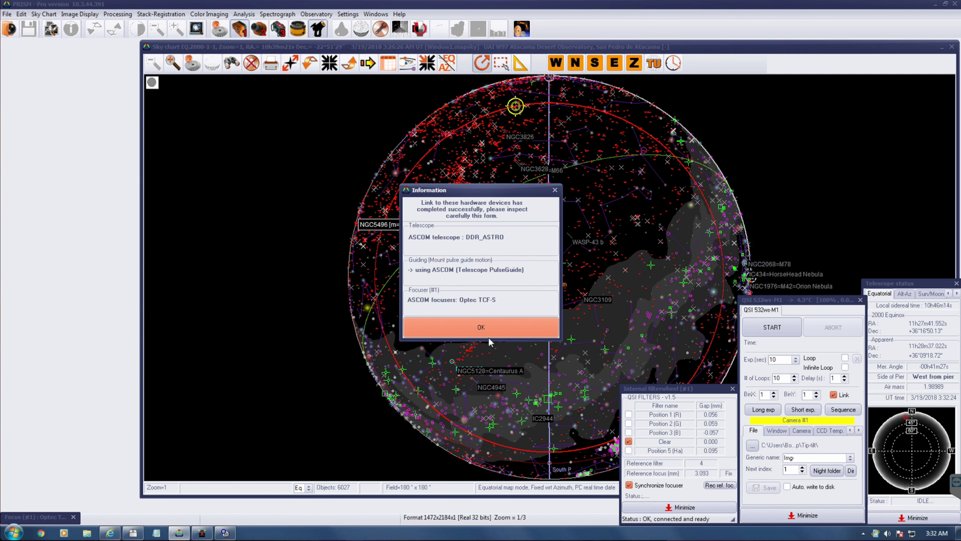
pyautogui.click(499, 333)
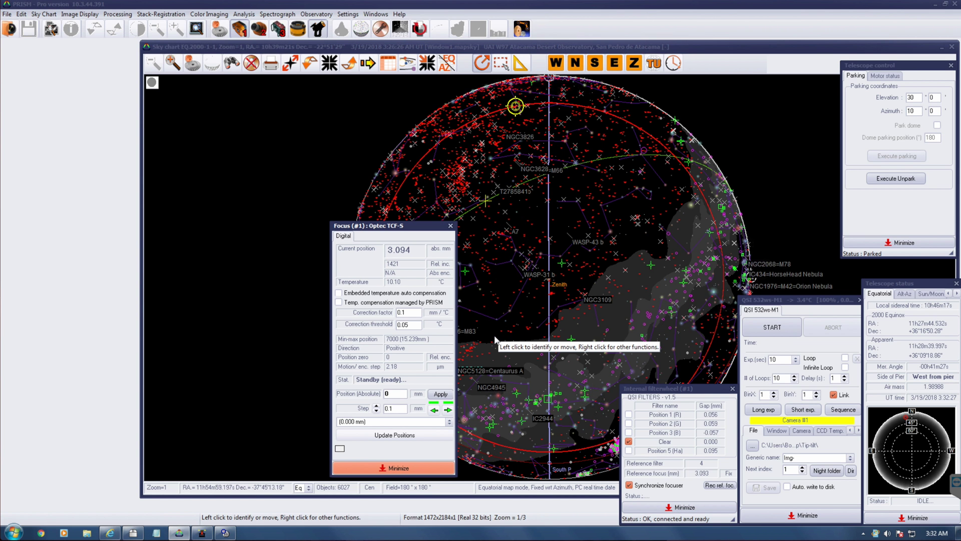
# Step: Unpark the telescope into sidereal tracking, then minimize the filter wheel and telescope panels
pyautogui.click(682, 506)
pyautogui.moveTo(410, 226); pyautogui.dragTo(690, 278)
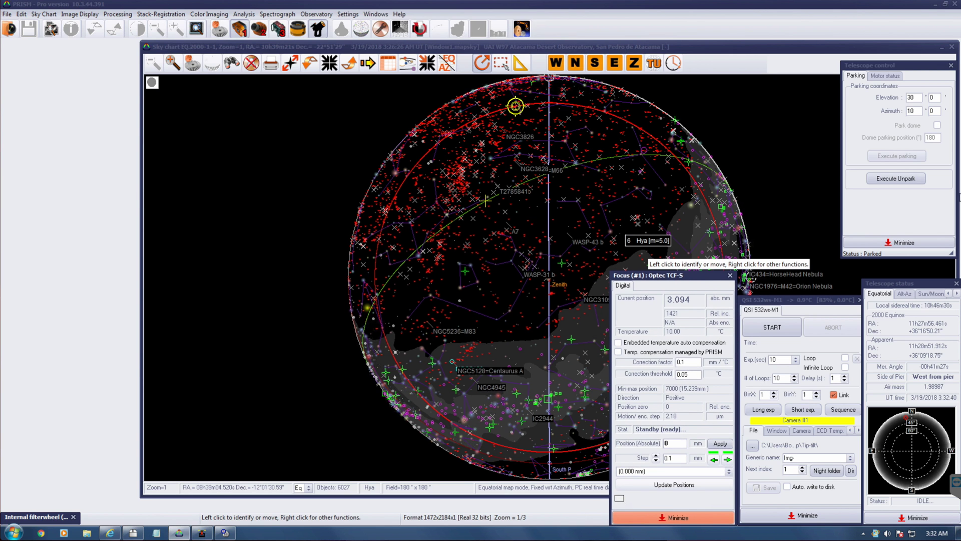
pyautogui.click(898, 160)
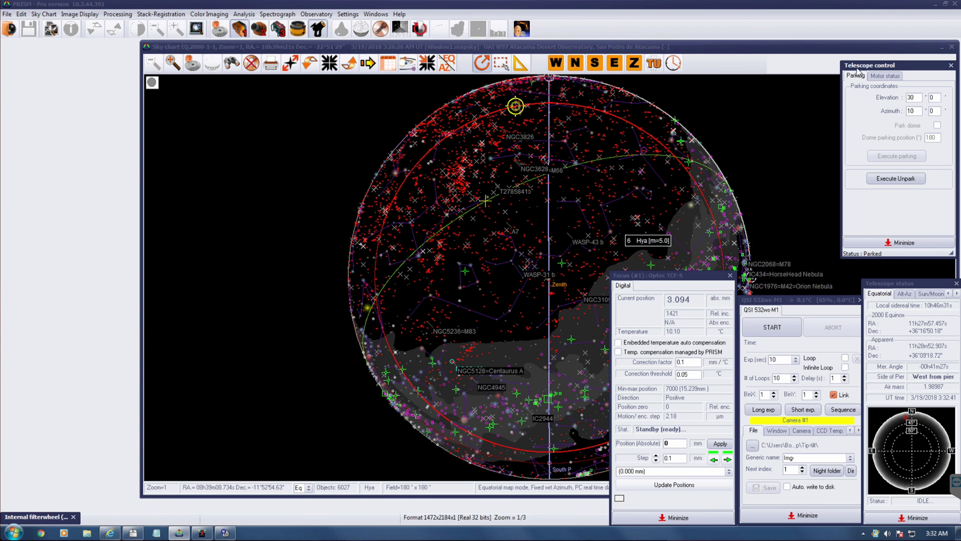
pyautogui.click(909, 179)
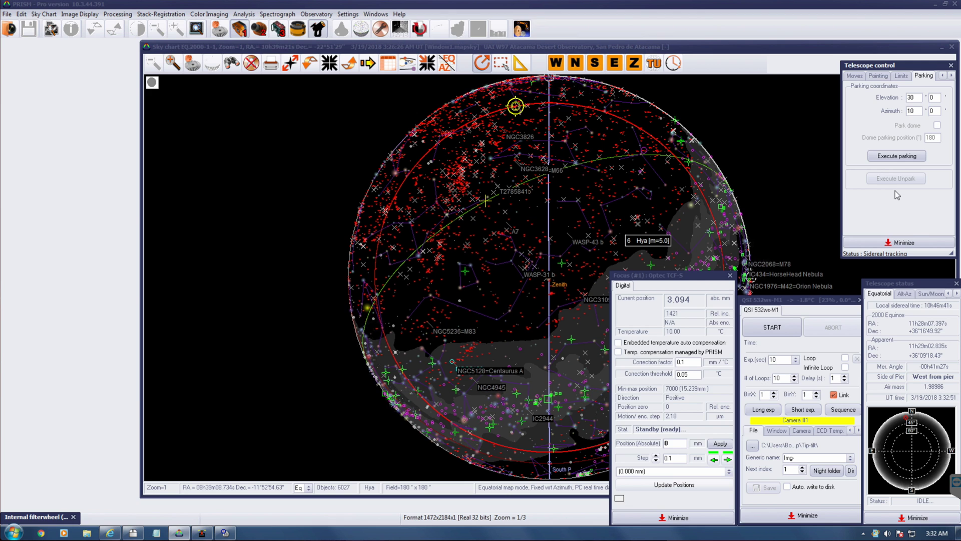
pyautogui.click(902, 241)
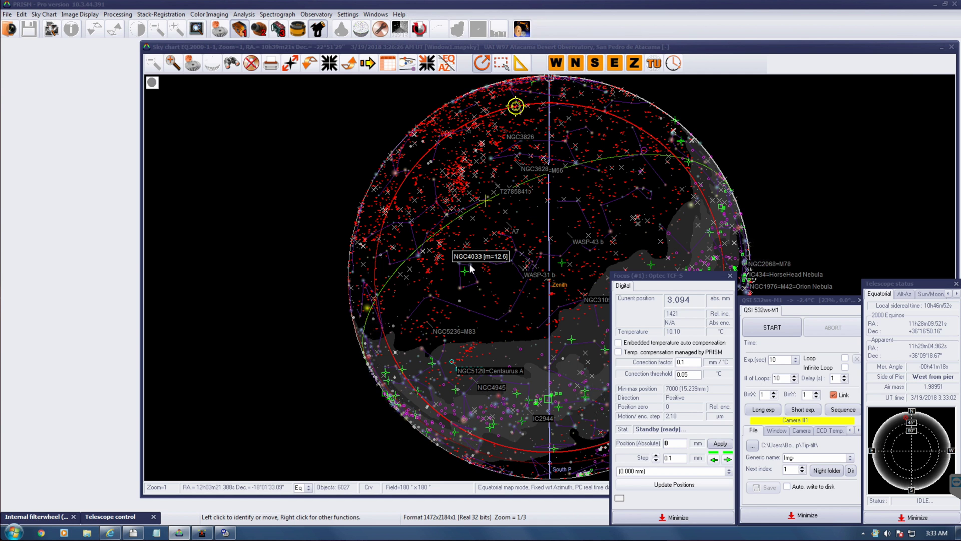
pyautogui.moveTo(471, 269)
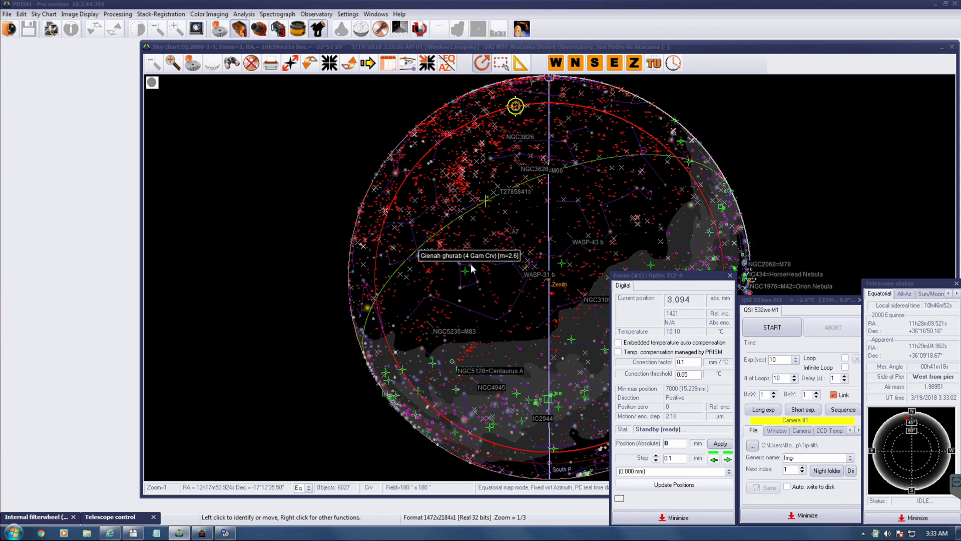
# Step: Slew the telescope to the chart point at RA 12h05m24s, Dec −10°24′, watching it on the webcam
pyautogui.rightClick(477, 238)
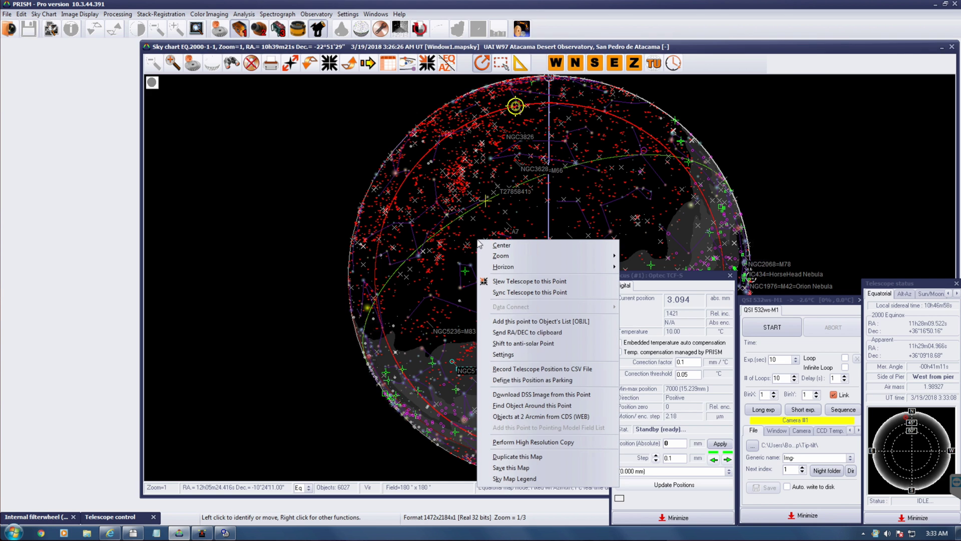
pyautogui.click(531, 283)
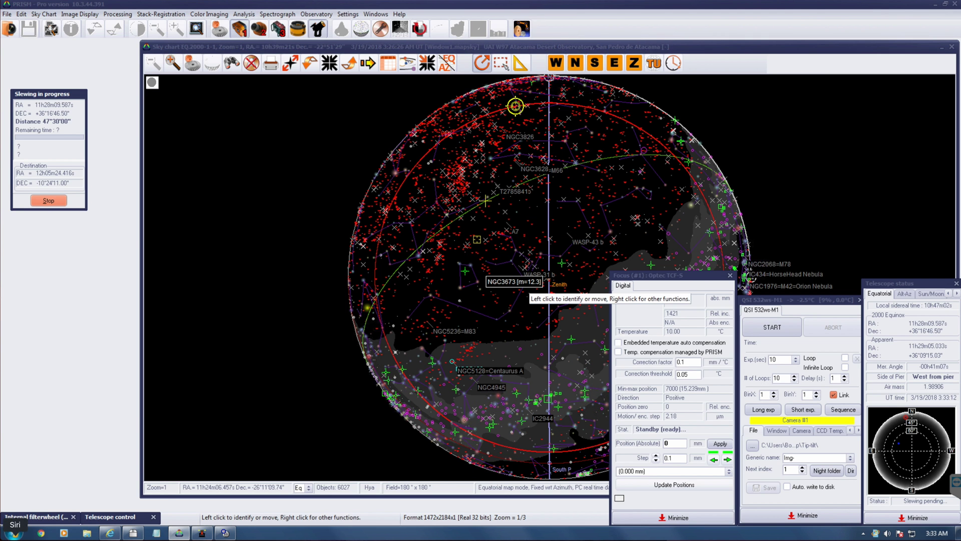
pyautogui.click(110, 533)
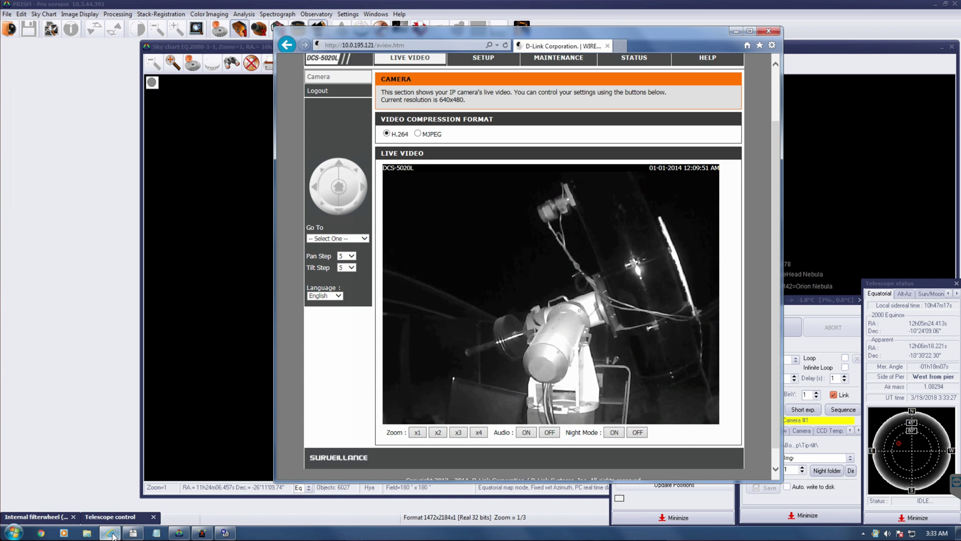
pyautogui.click(112, 533)
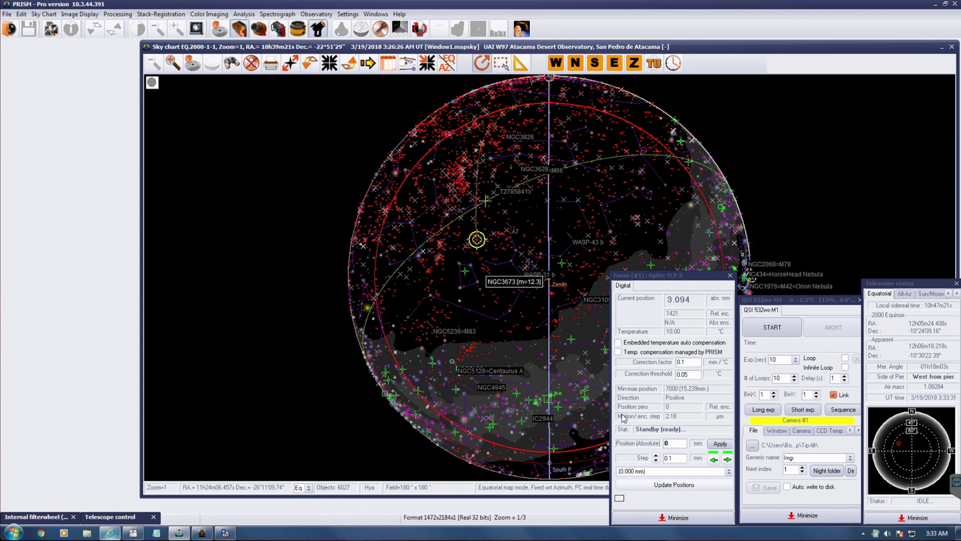
pyautogui.click(796, 360)
# Step: Take a 5-second test exposure with 2×2 binning
pyautogui.click(796, 360)
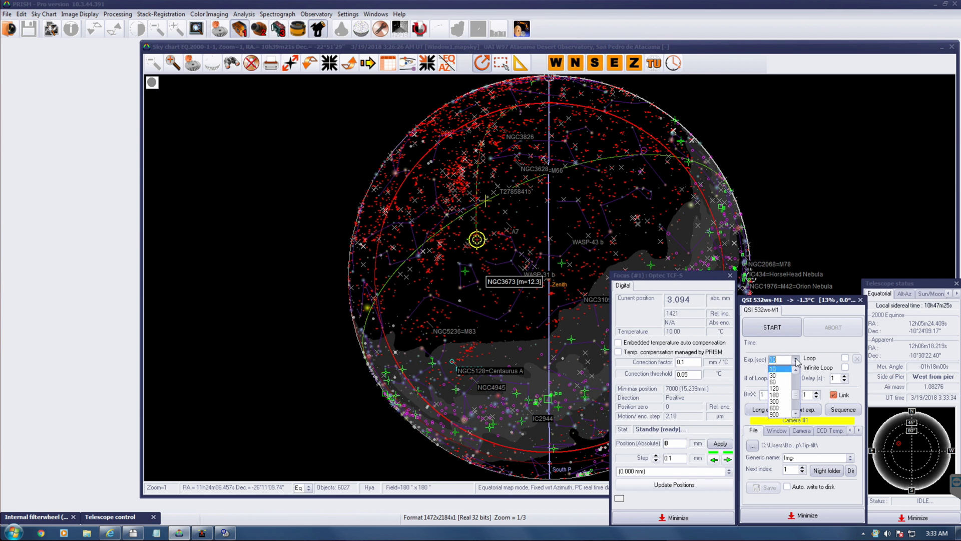
pyautogui.click(777, 368)
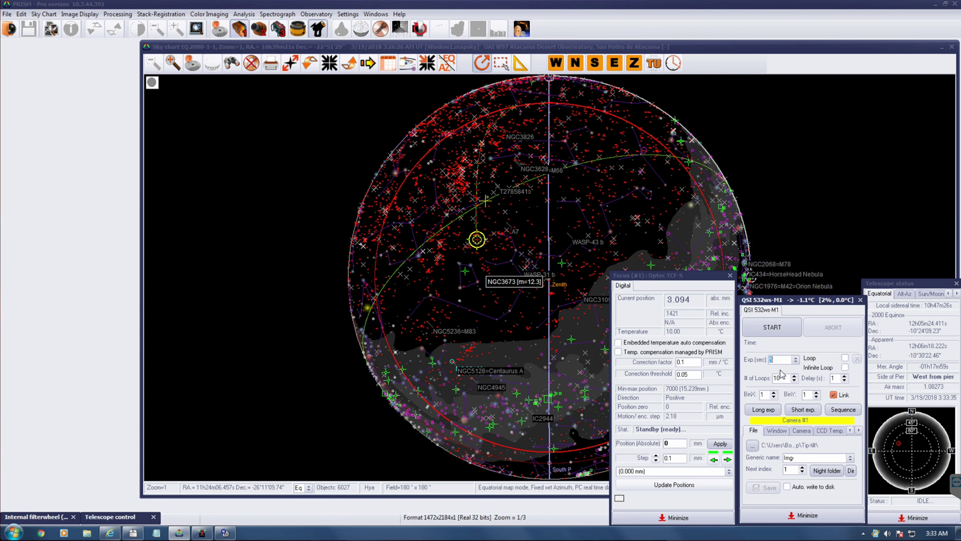
pyautogui.click(774, 394)
pyautogui.click(779, 326)
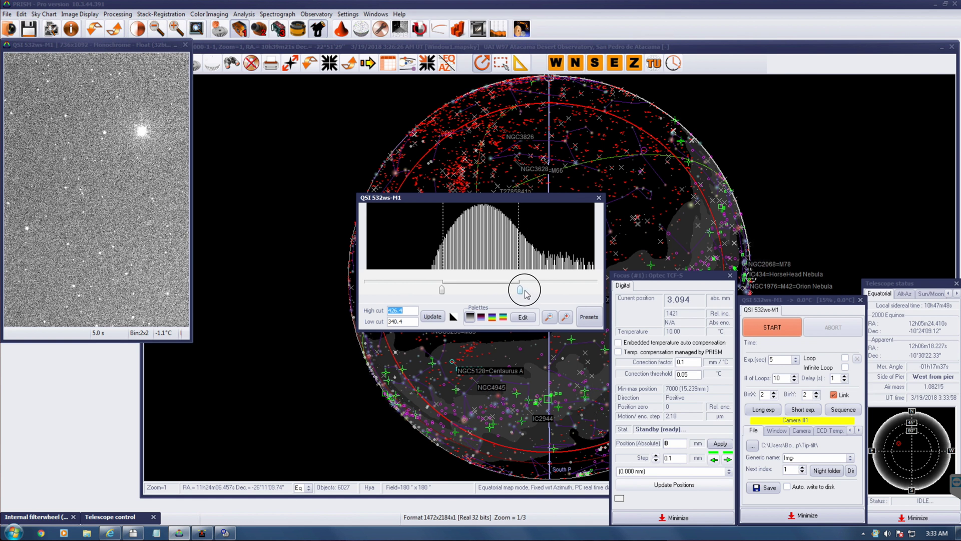
# Step: Stretch the test image display to low cut 340, high cut 596
pyautogui.moveTo(520, 289); pyautogui.dragTo(576, 289)
pyautogui.click(435, 319)
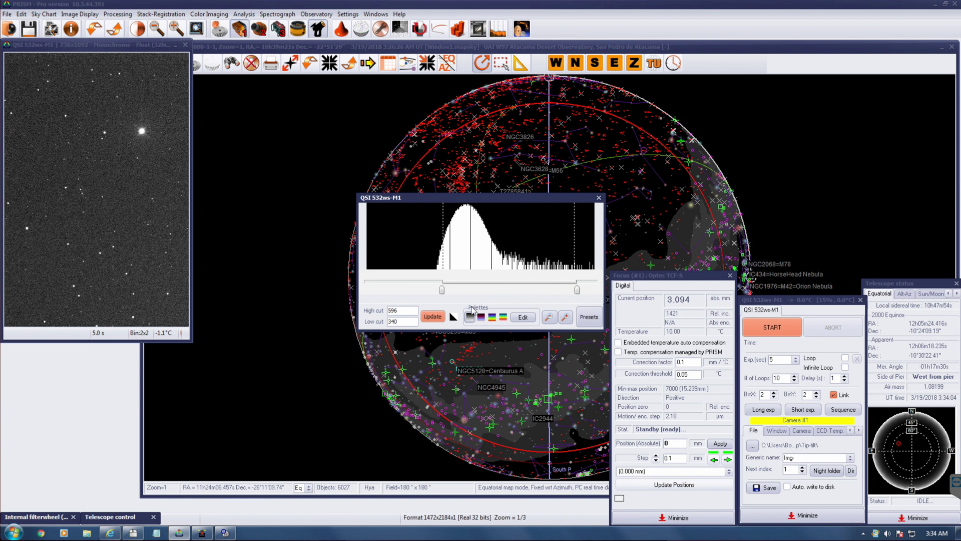
pyautogui.click(433, 316)
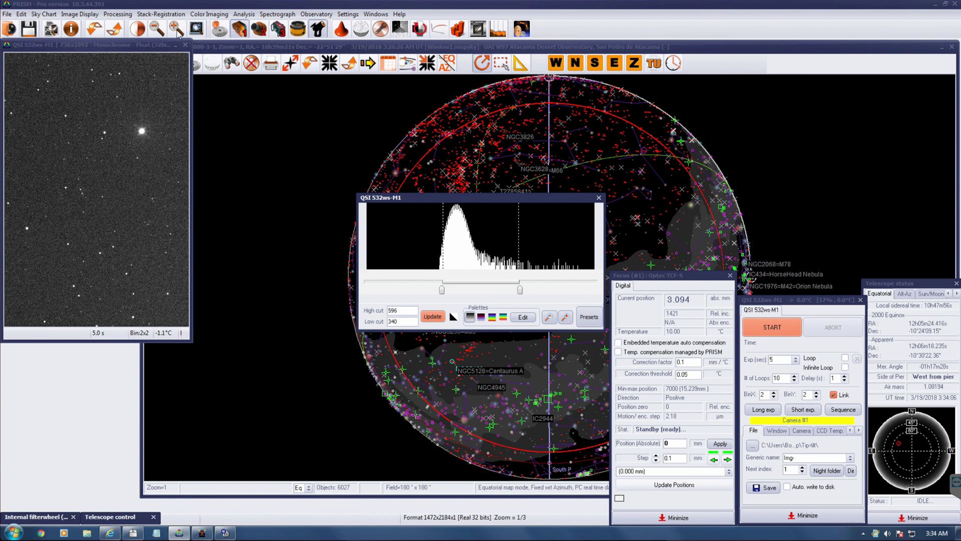
# Step: Zoom in and run Enhanced Centroid on a field star, measuring FWHM 4.28 px
pyautogui.click(442, 137)
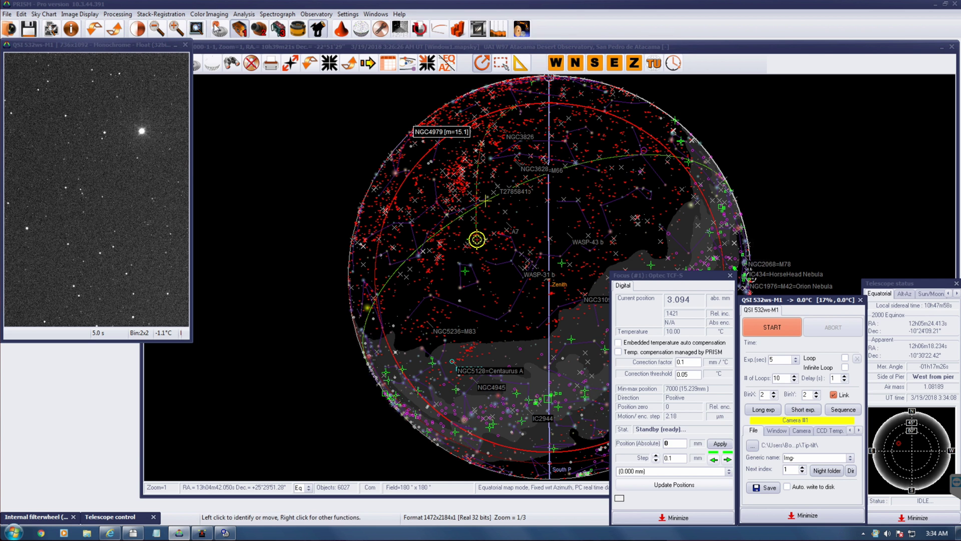
pyautogui.click(176, 29)
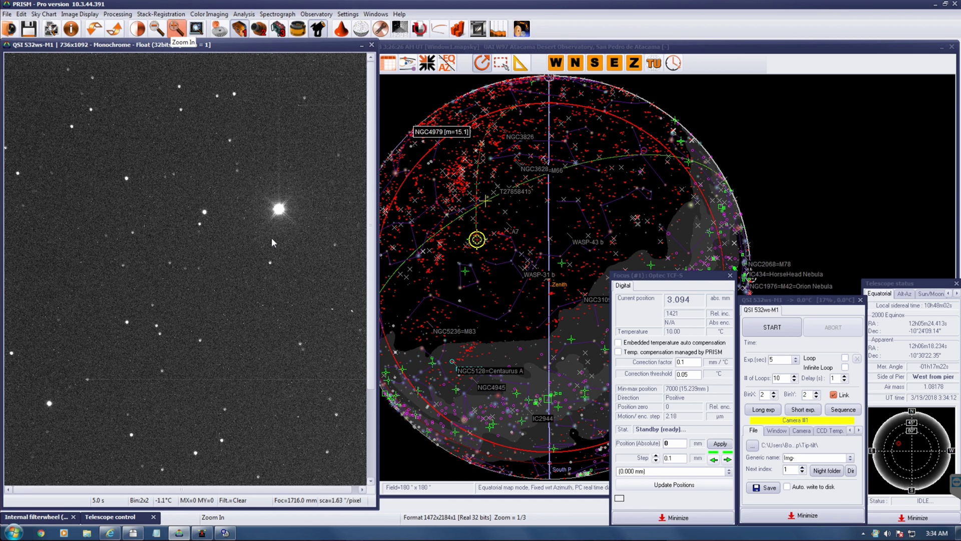
pyautogui.click(206, 217)
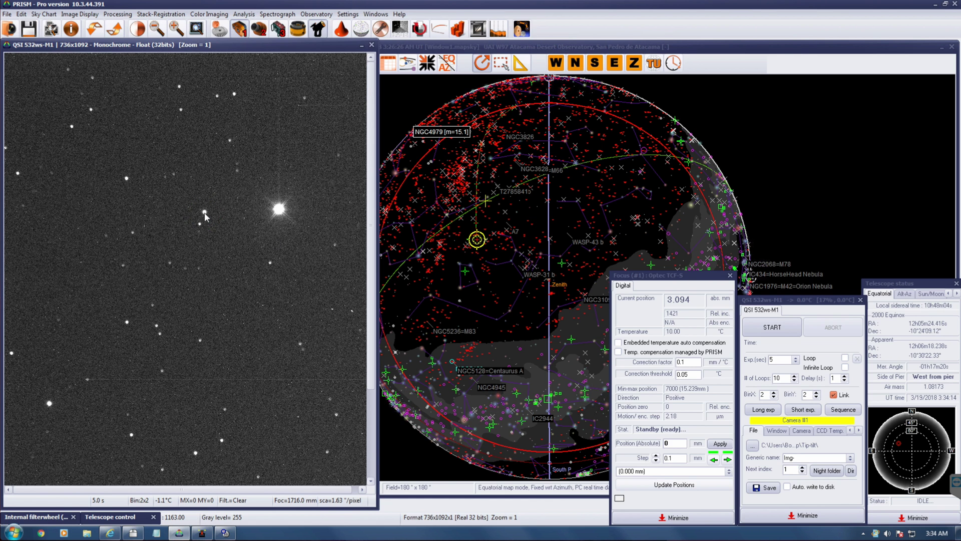
pyautogui.rightClick(205, 214)
pyautogui.click(207, 220)
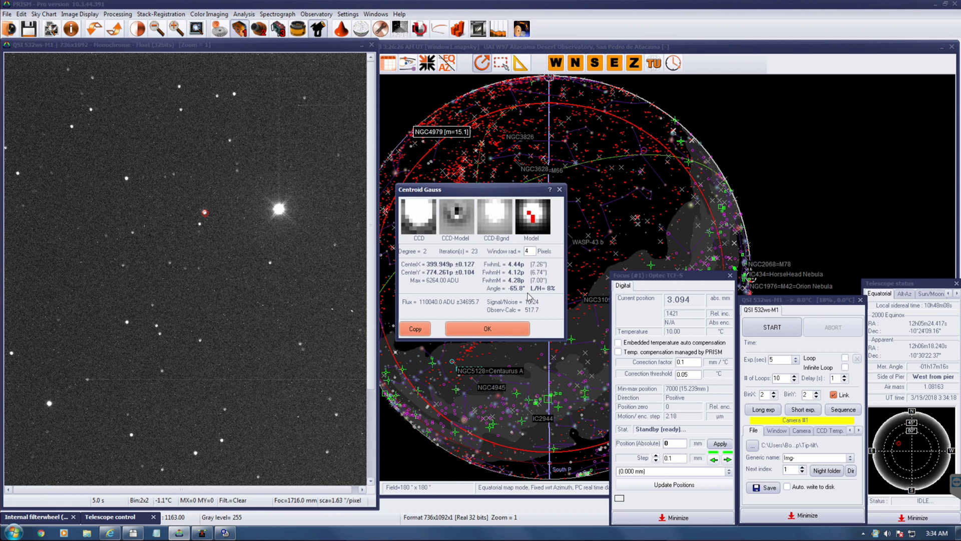
pyautogui.click(488, 328)
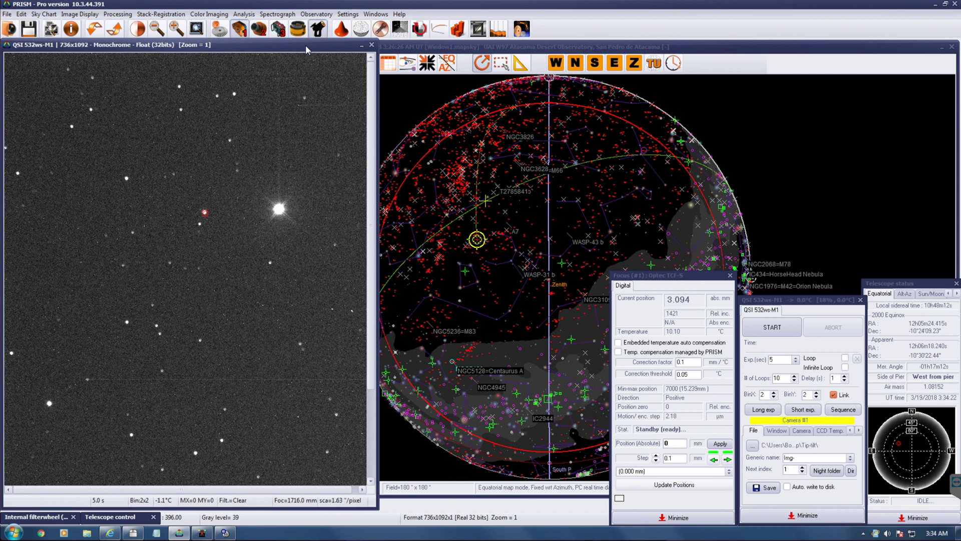
# Step: Pick a field star for autofocus and accept the 5.0 s integration, opening Auto Focusing at 2.780 mm
pyautogui.click(317, 15)
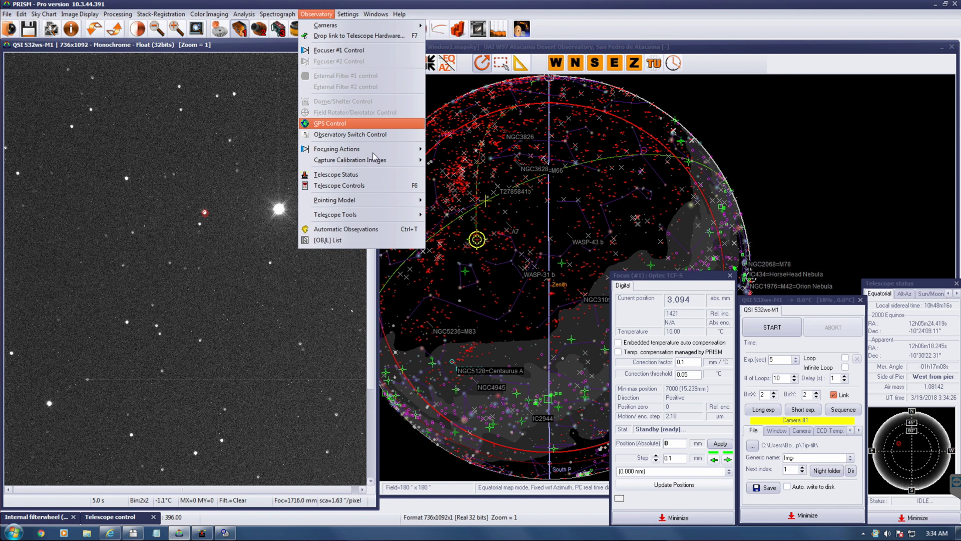
pyautogui.moveTo(373, 154)
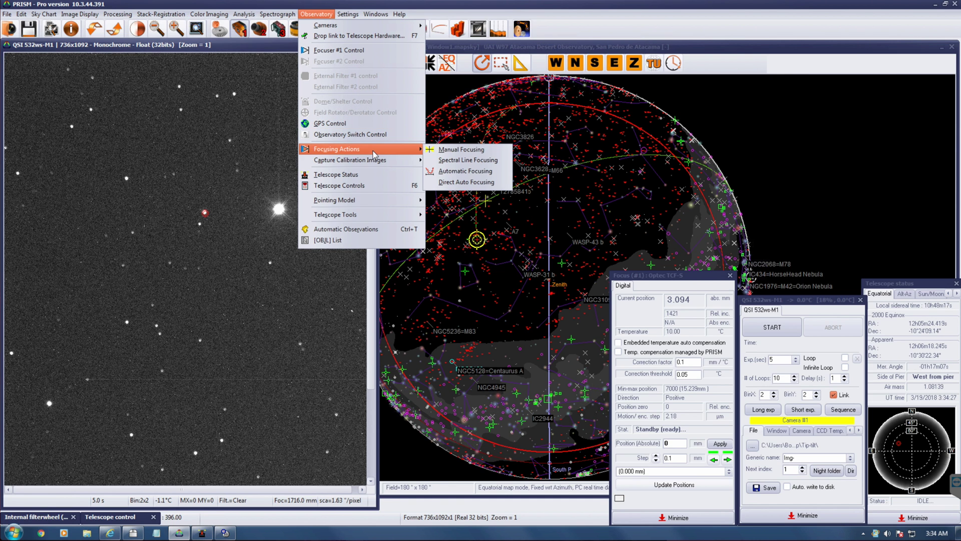
pyautogui.click(496, 174)
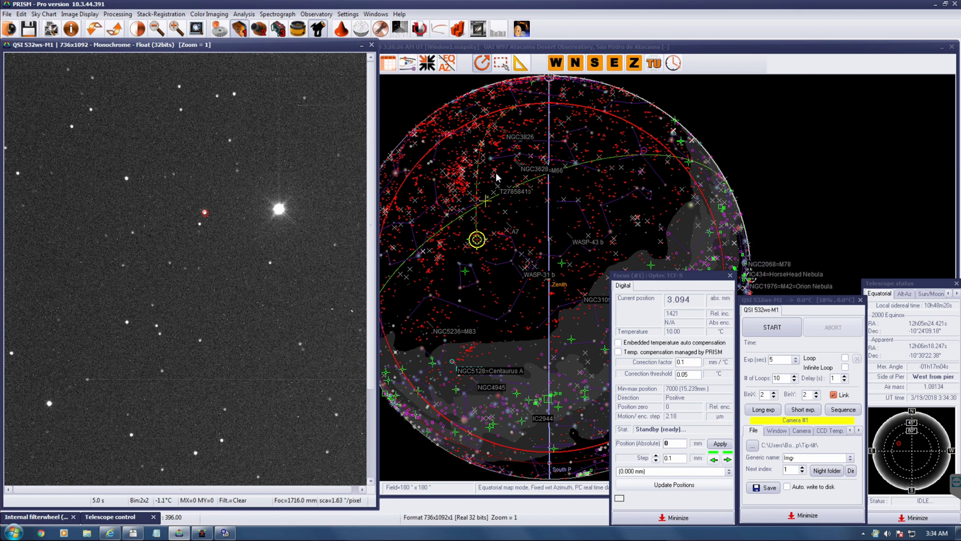
pyautogui.click(204, 213)
pyautogui.click(205, 213)
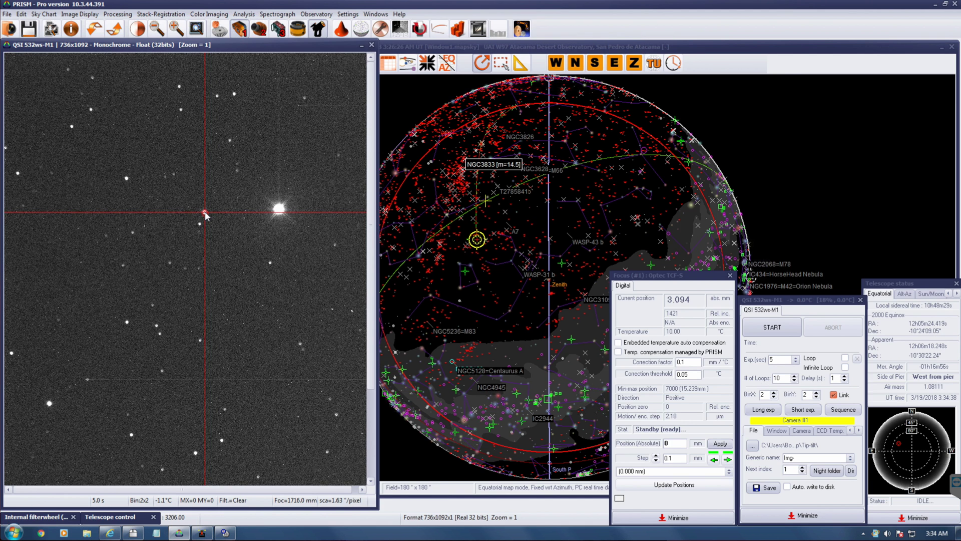
pyautogui.click(204, 214)
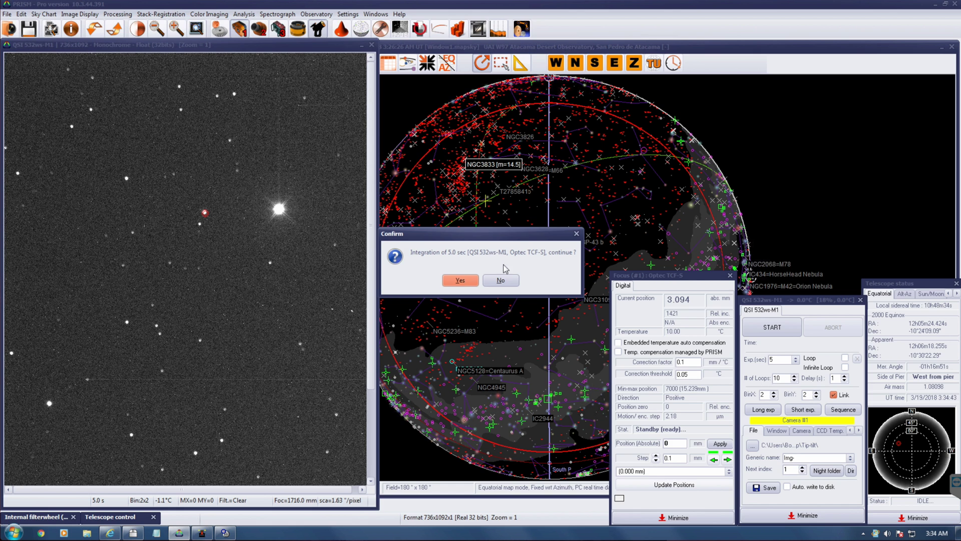
pyautogui.click(462, 281)
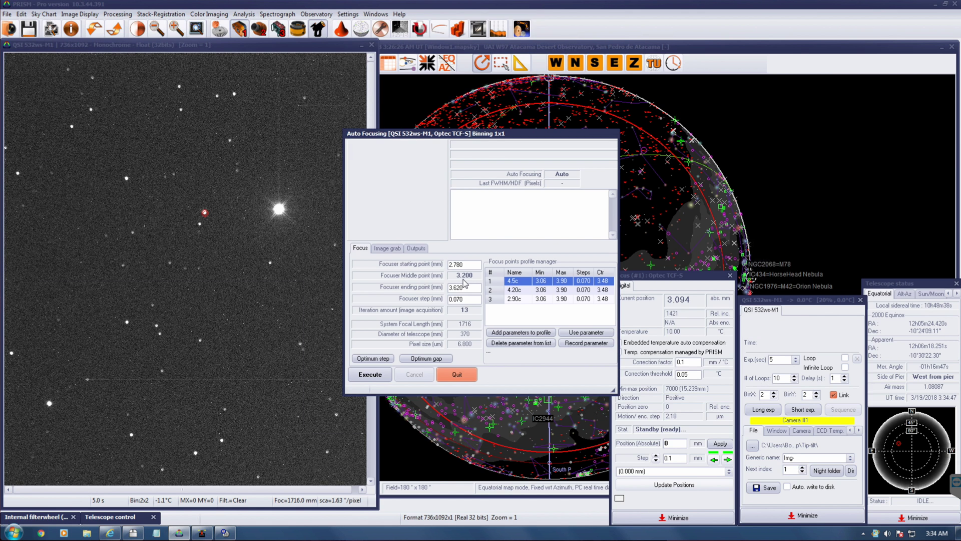
# Step: Execute the autofocus sweep from 2.780 mm in 0.070 mm steps, reaching optimum 3.305 mm
pyautogui.click(369, 375)
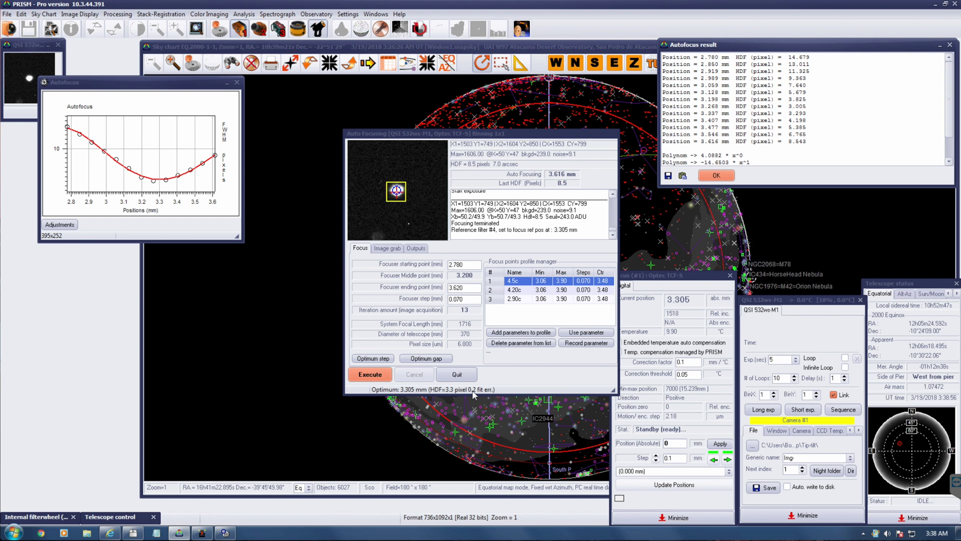
# Step: Dismiss the autofocus result, review the HFD curve window enlarged, then close it
pyautogui.click(717, 176)
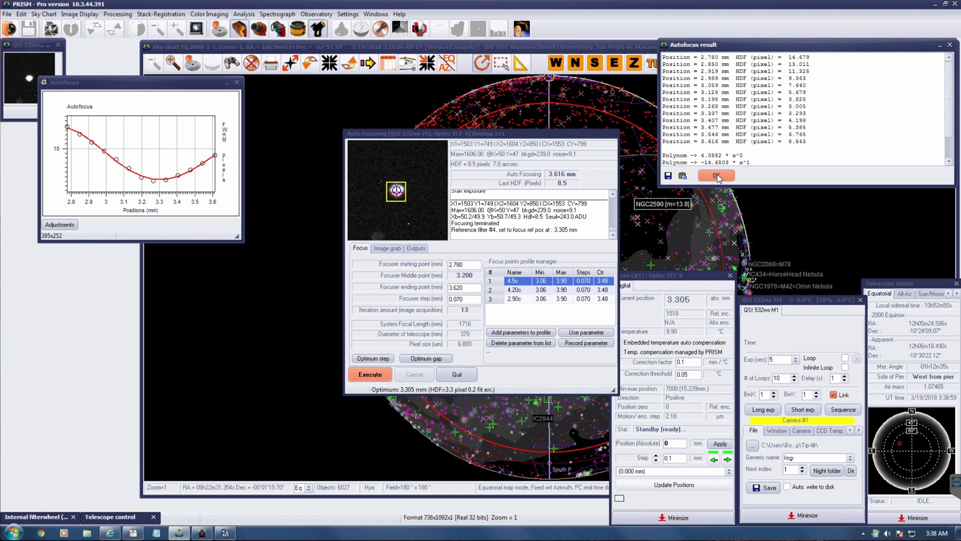
pyautogui.click(457, 374)
pyautogui.click(157, 85)
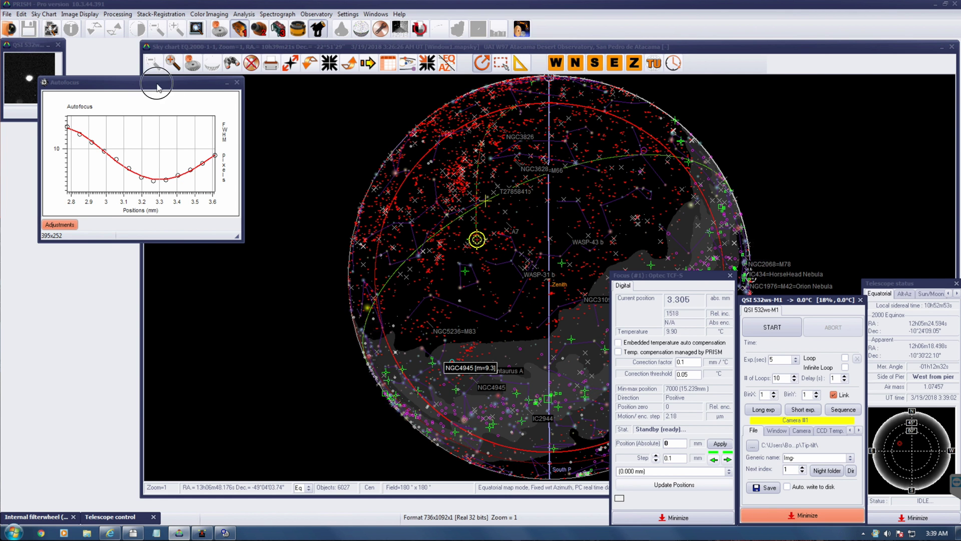
pyautogui.moveTo(157, 88); pyautogui.dragTo(265, 91)
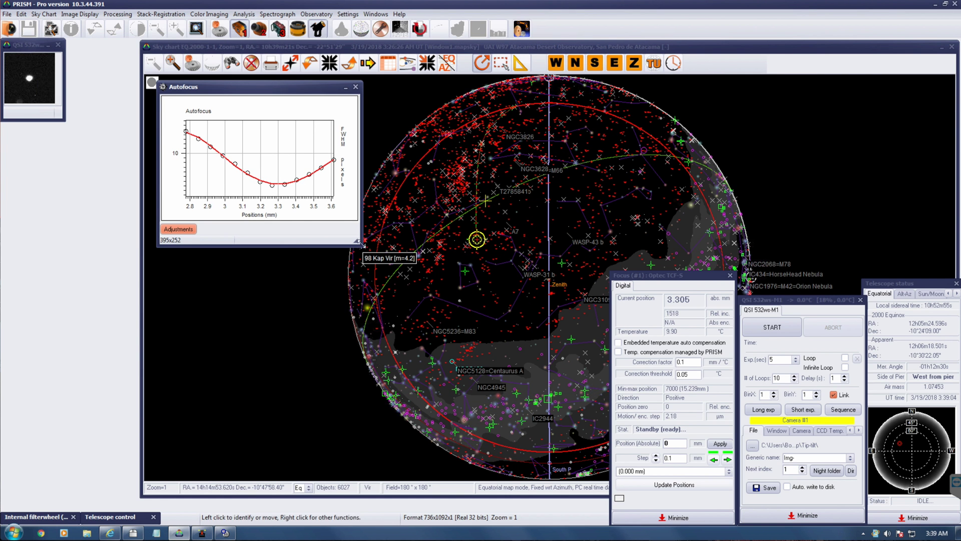
pyautogui.moveTo(362, 245); pyautogui.dragTo(452, 481)
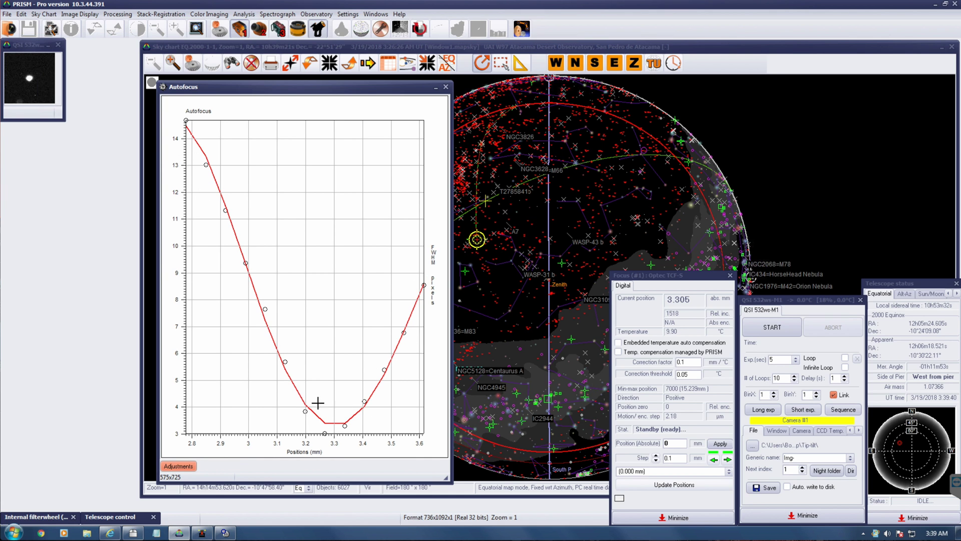
pyautogui.click(446, 87)
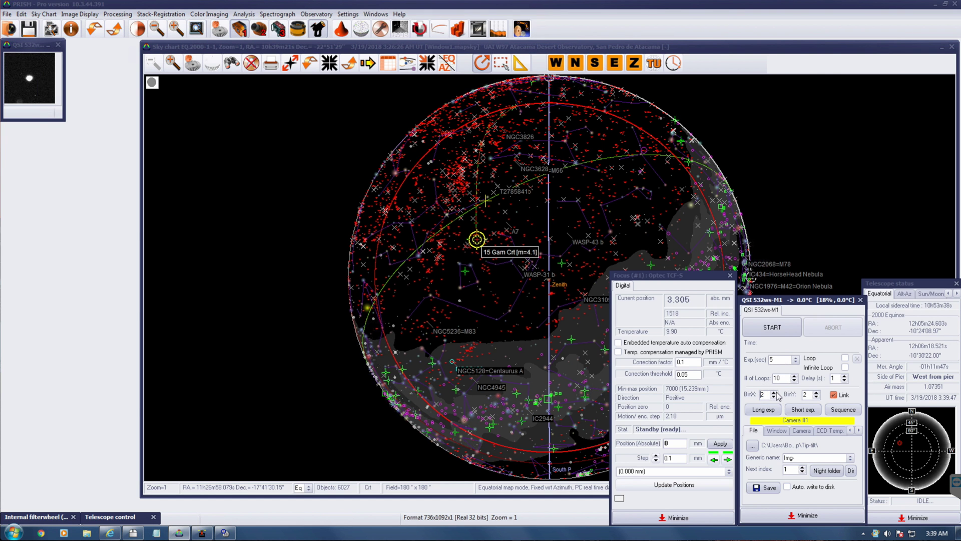
# Step: Take a new 5 s, 2×2 post-focus exposure and show its contrast histogram
pyautogui.click(782, 325)
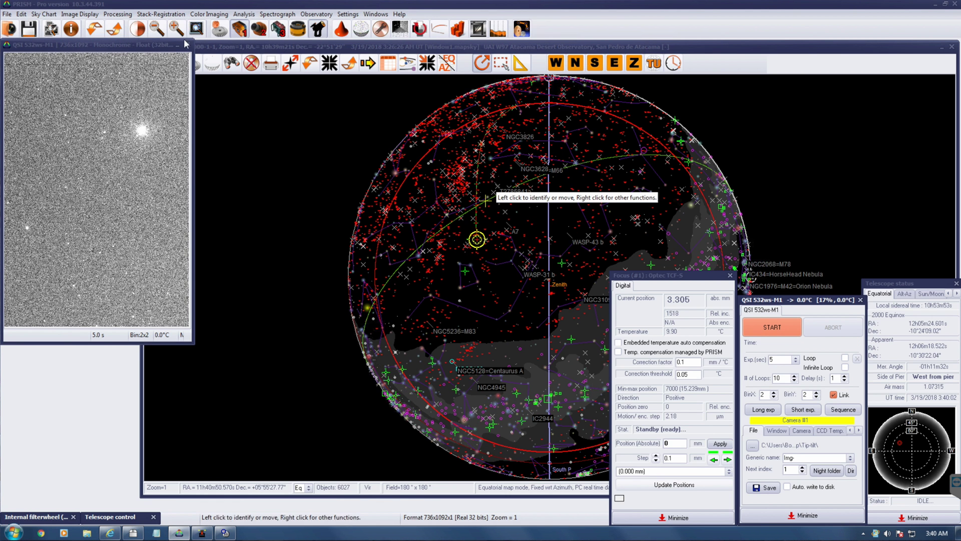
pyautogui.click(137, 29)
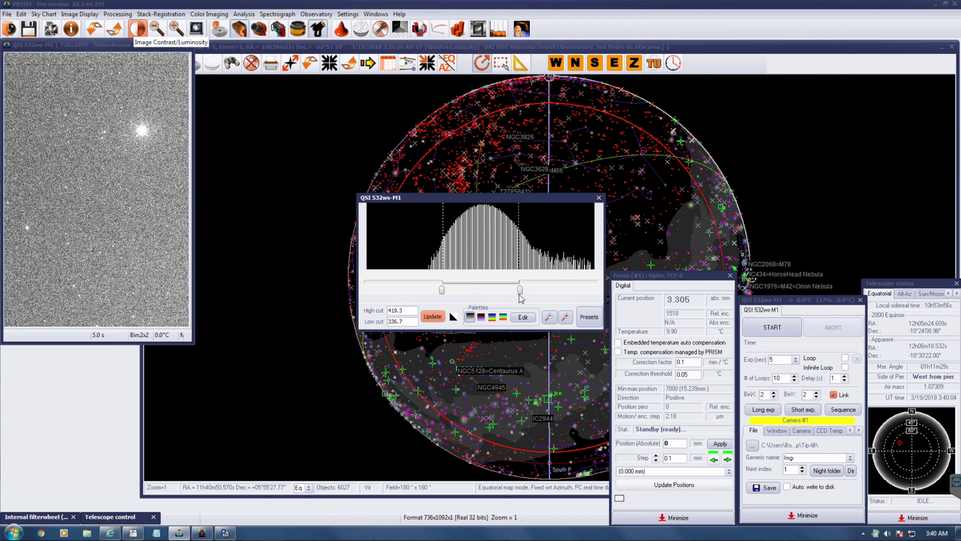
# Step: Change the Stellar high cut threshold to 99.9%
pyautogui.click(586, 321)
pyautogui.click(619, 357)
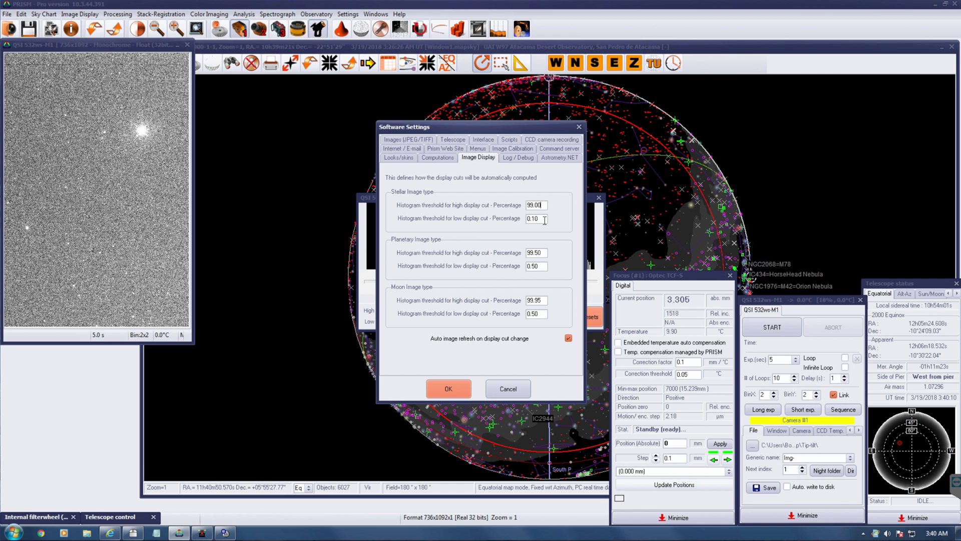
pyautogui.press('BackSpace')
pyautogui.write('9')
pyautogui.click(448, 389)
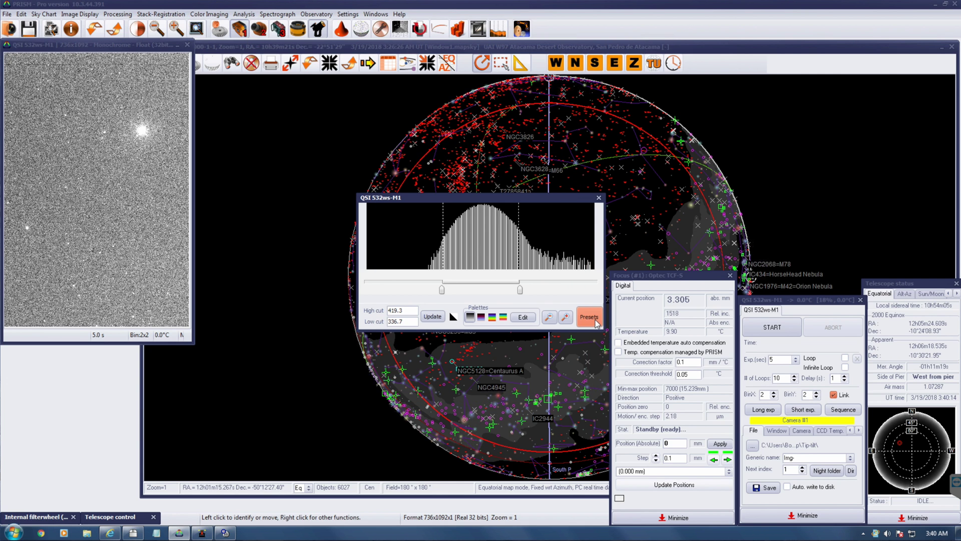
# Step: Restretch the image with the stellar preset to cuts 337–613 and view it enlarged
pyautogui.click(596, 323)
pyautogui.click(621, 331)
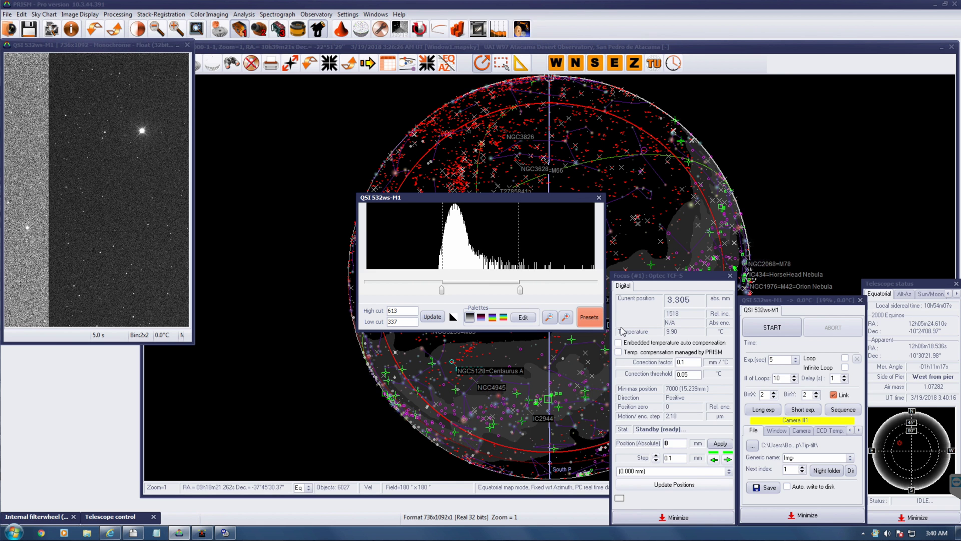
pyautogui.click(599, 198)
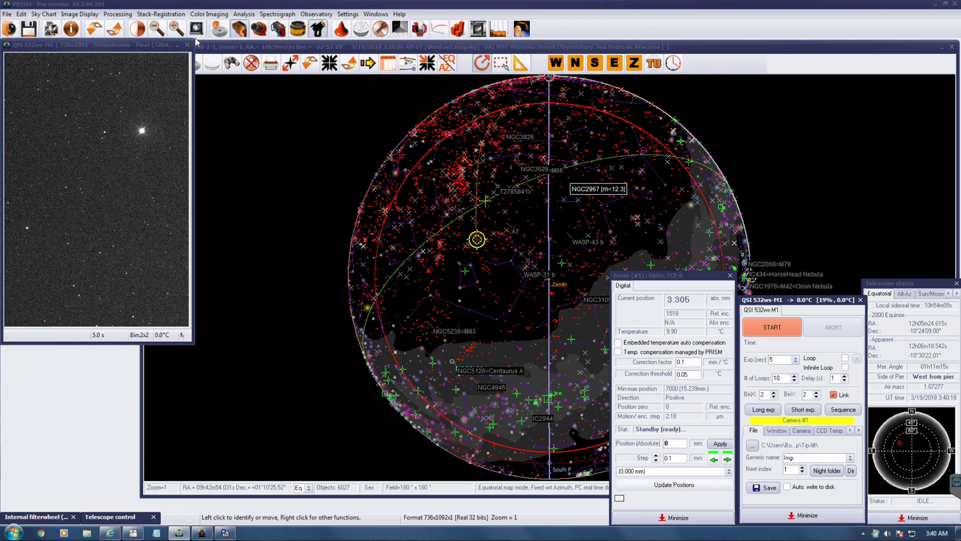
pyautogui.click(176, 29)
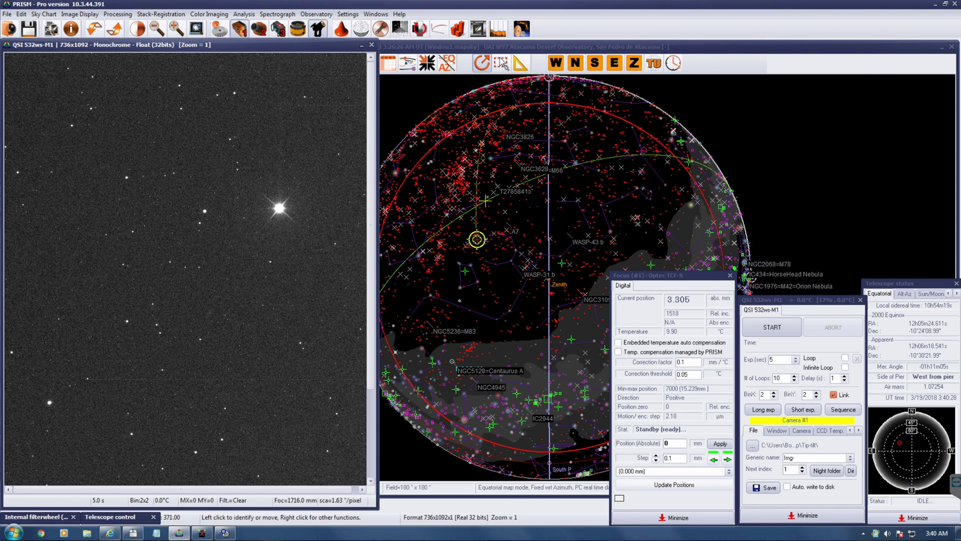
# Step: Zoom the sky chart around the target and slew the telescope to the M104 marker
pyautogui.click(447, 220)
pyautogui.moveTo(447, 219); pyautogui.dragTo(510, 272)
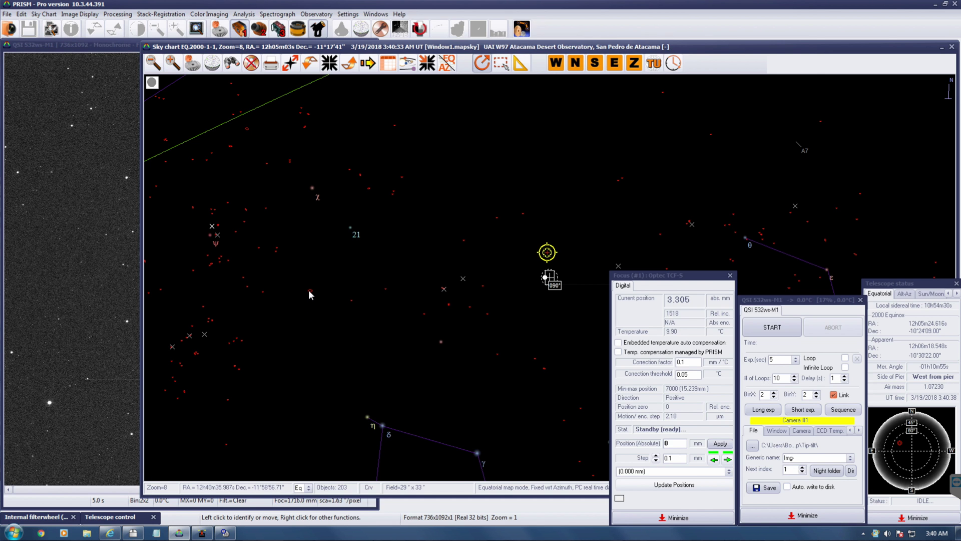
pyautogui.click(309, 290)
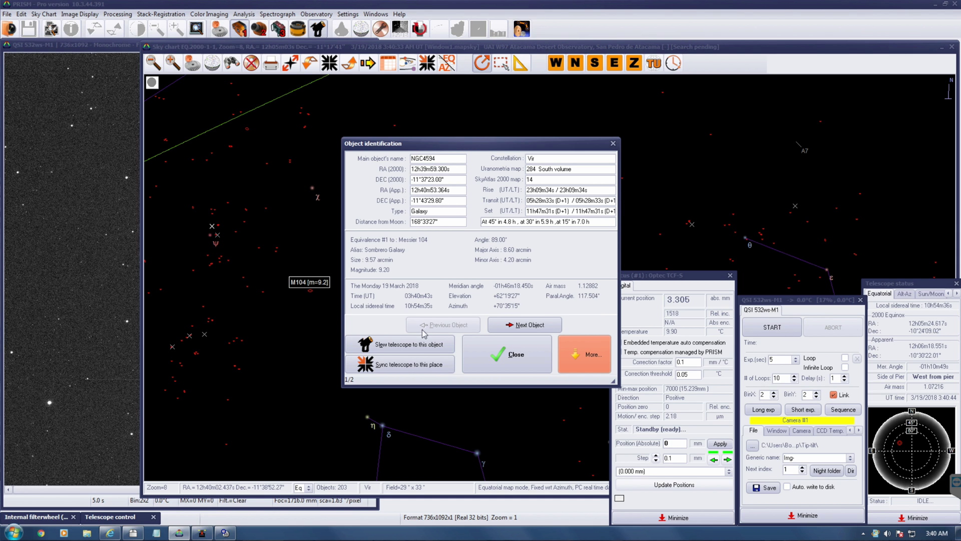
pyautogui.click(428, 346)
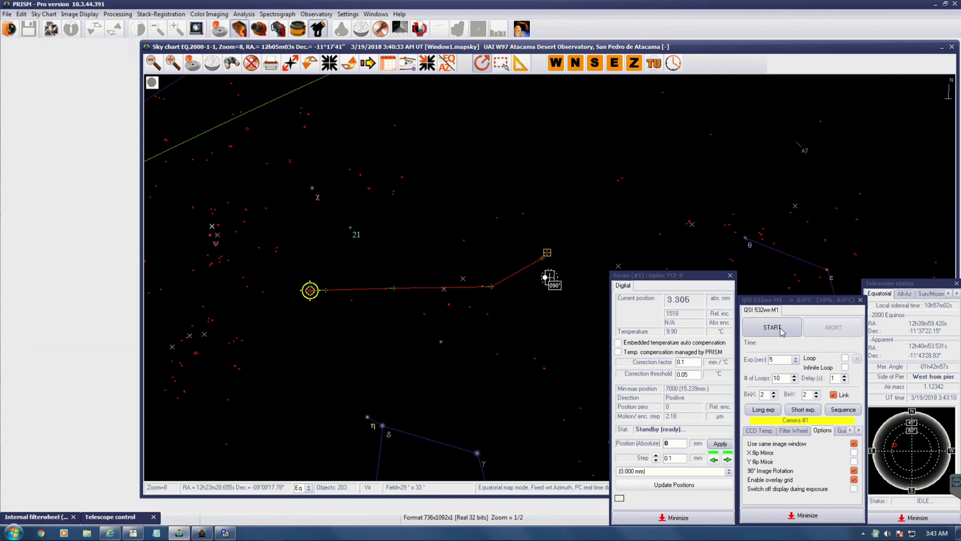
# Step: Take a 5 s, 2×2-binned QSI exposure at the M104 pointing
pyautogui.click(780, 331)
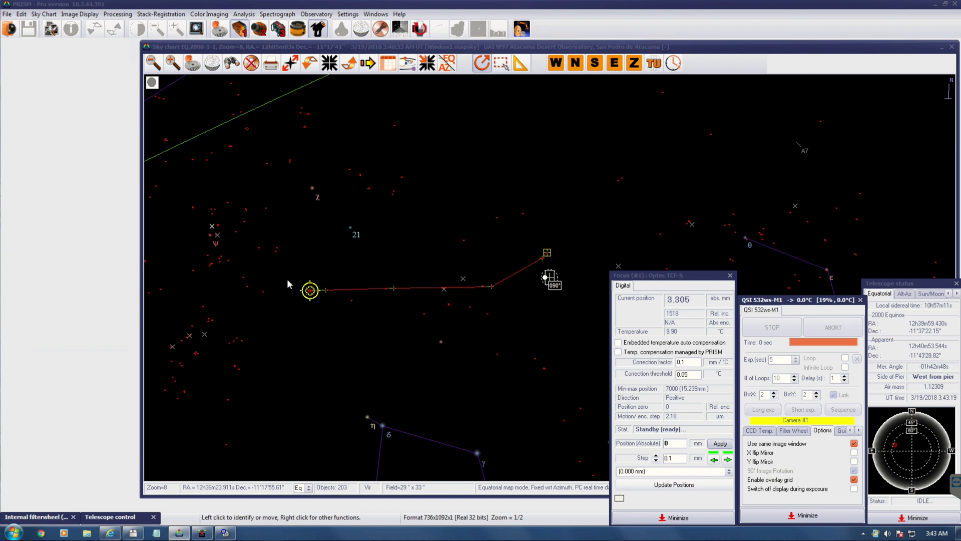
pyautogui.click(311, 294)
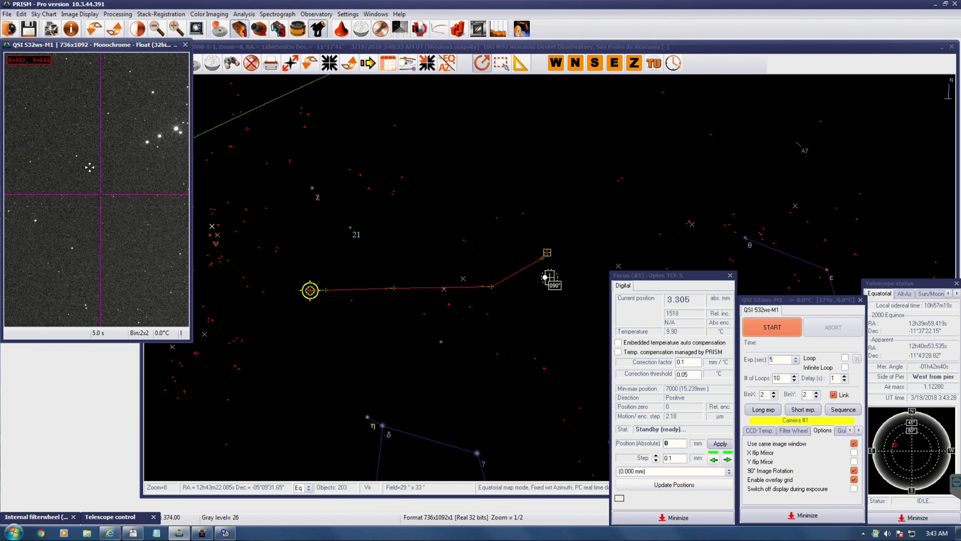
# Step: Plate-solve the image center with the embedded solver and recalibrate the telescope to RA 12h38m58s, Dec −11°37′12″
pyautogui.rightClick(81, 157)
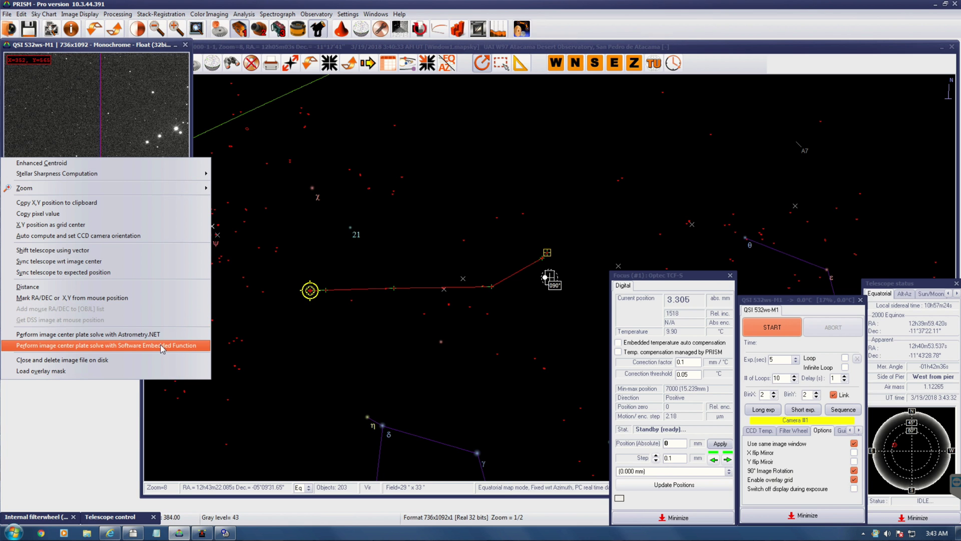
pyautogui.click(199, 346)
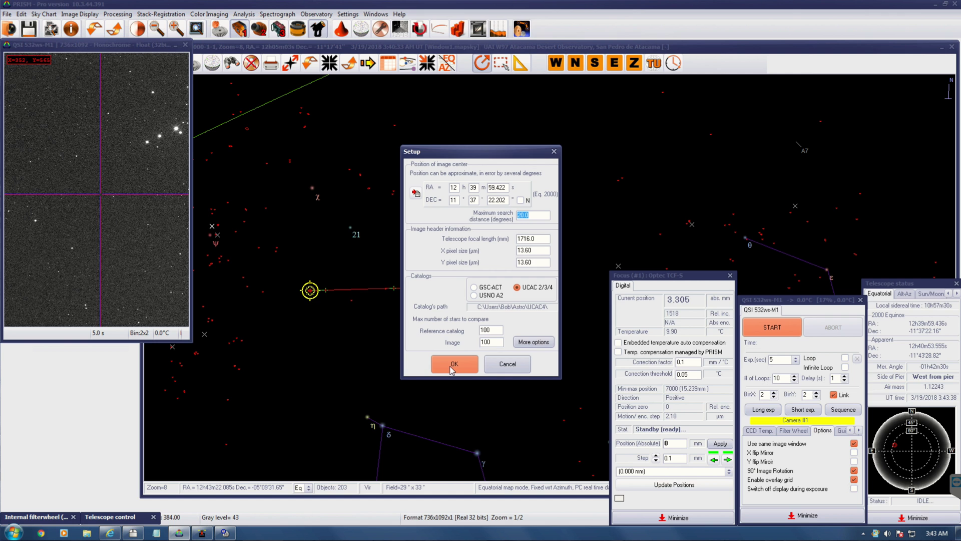
pyautogui.click(453, 364)
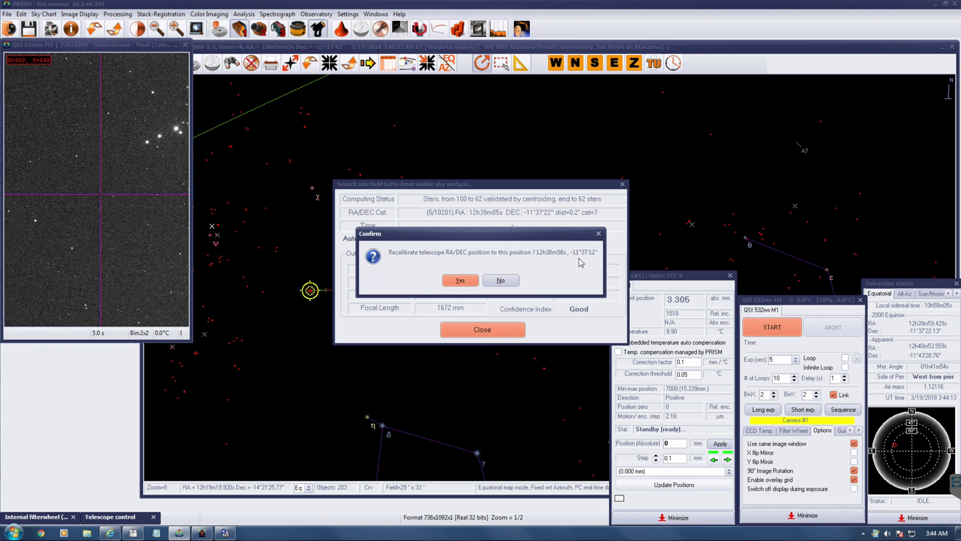
pyautogui.click(461, 281)
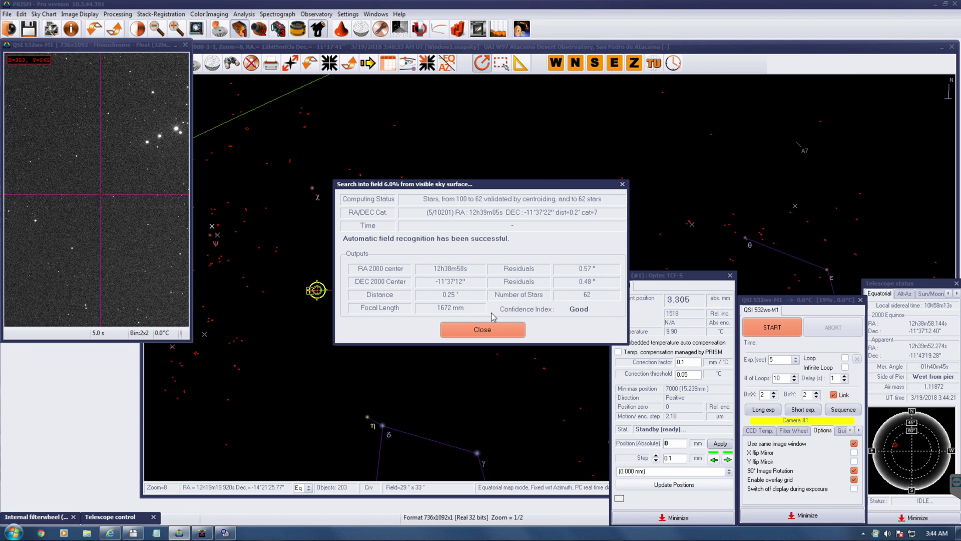
pyautogui.click(489, 328)
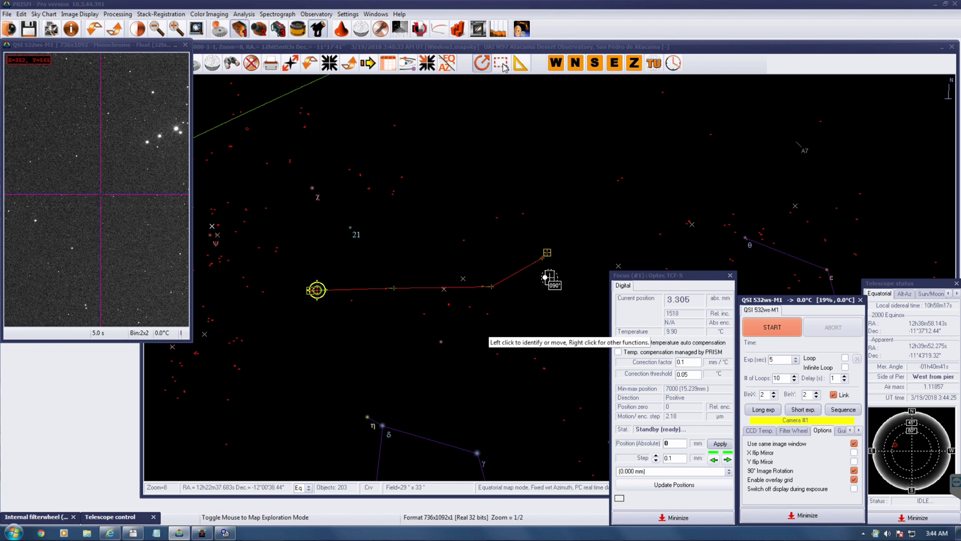
# Step: Zoom the chart, identify galaxy NGC4594 in the camera field and slew the telescope to it
pyautogui.click(502, 64)
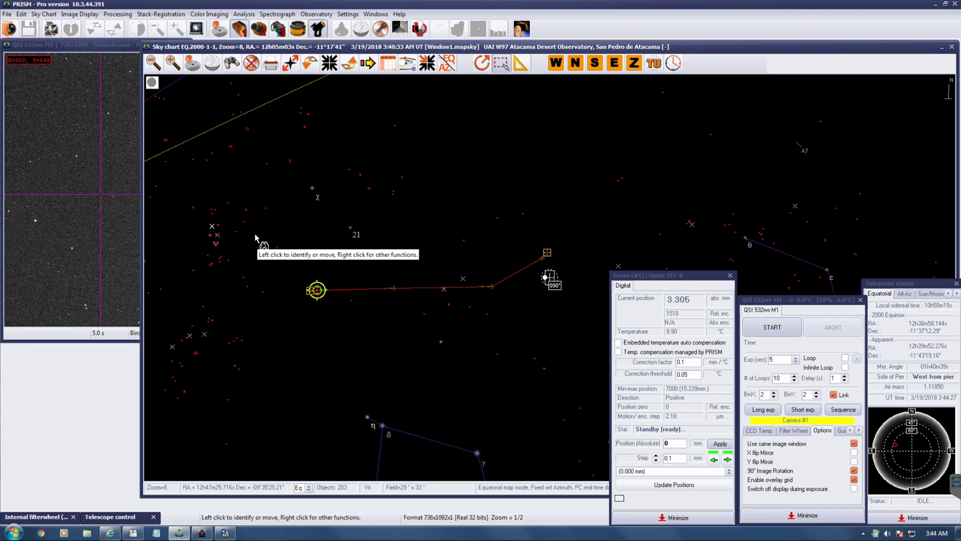
pyautogui.moveTo(254, 231); pyautogui.dragTo(374, 343)
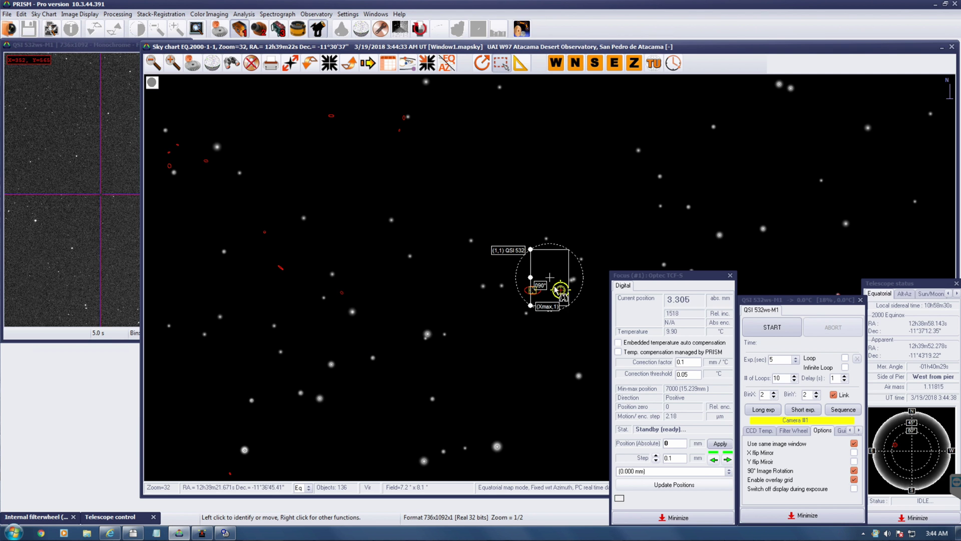
pyautogui.click(483, 65)
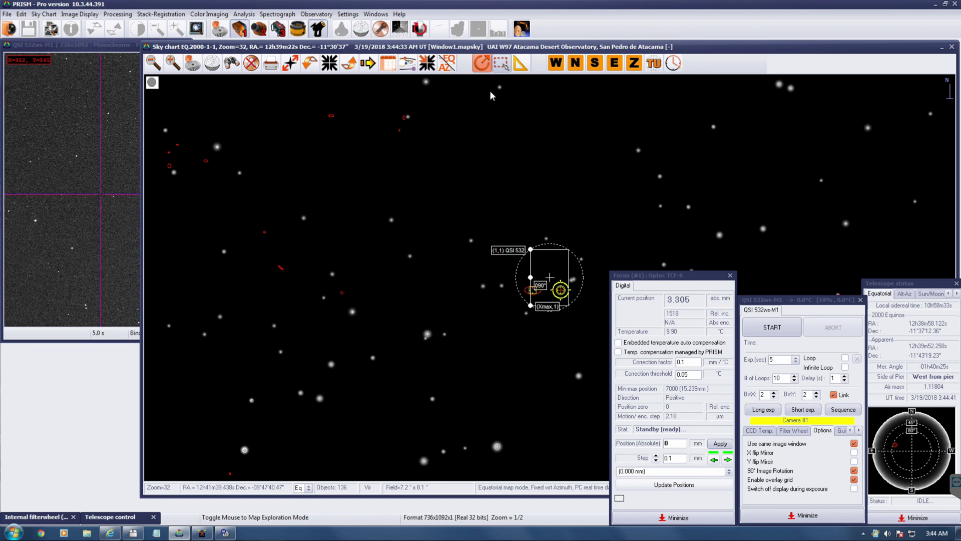
pyautogui.click(533, 294)
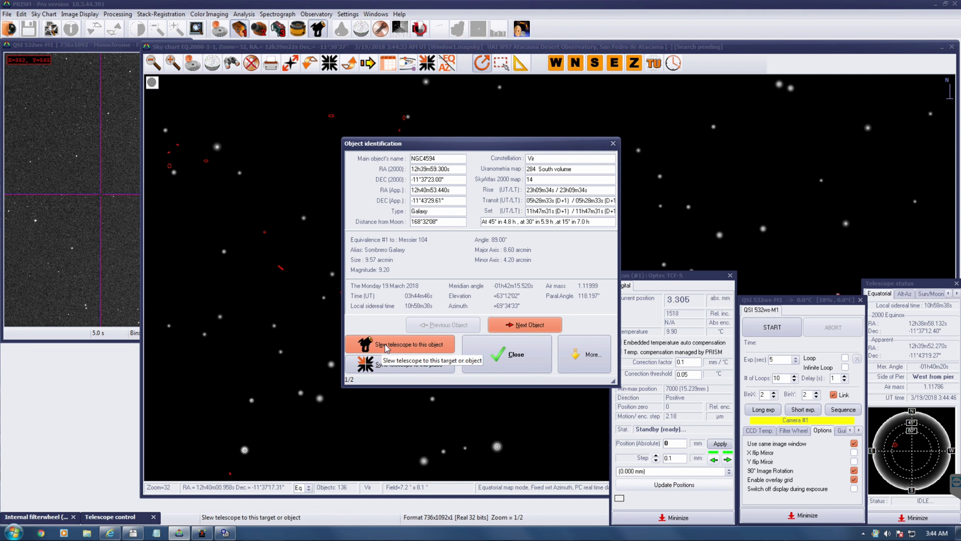
pyautogui.click(385, 345)
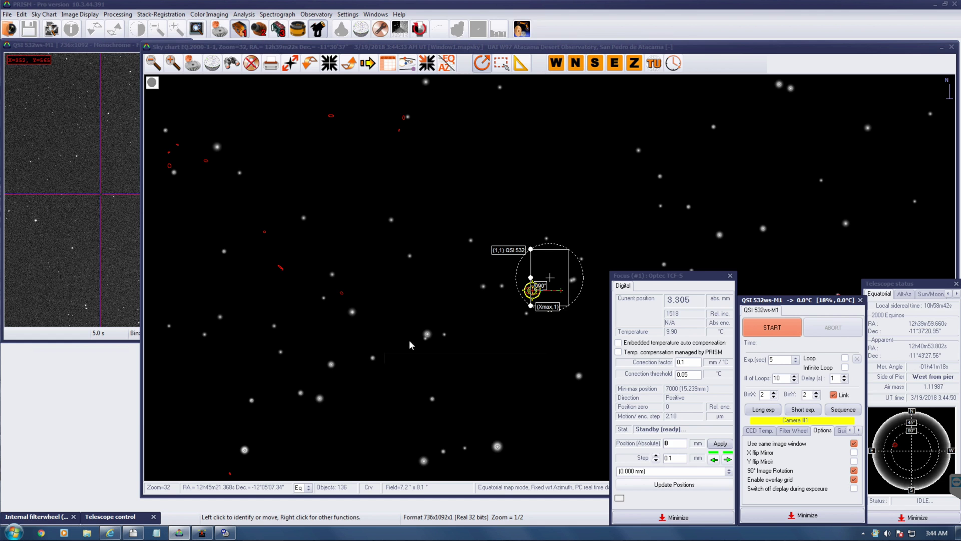
# Step: Set the exposure time to 10 seconds and start a test exposure
pyautogui.click(795, 360)
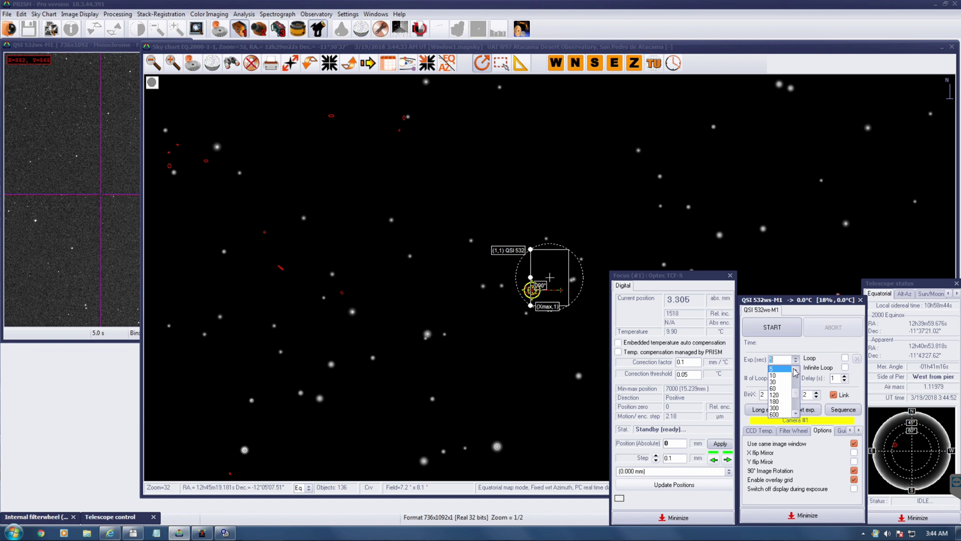
pyautogui.click(780, 375)
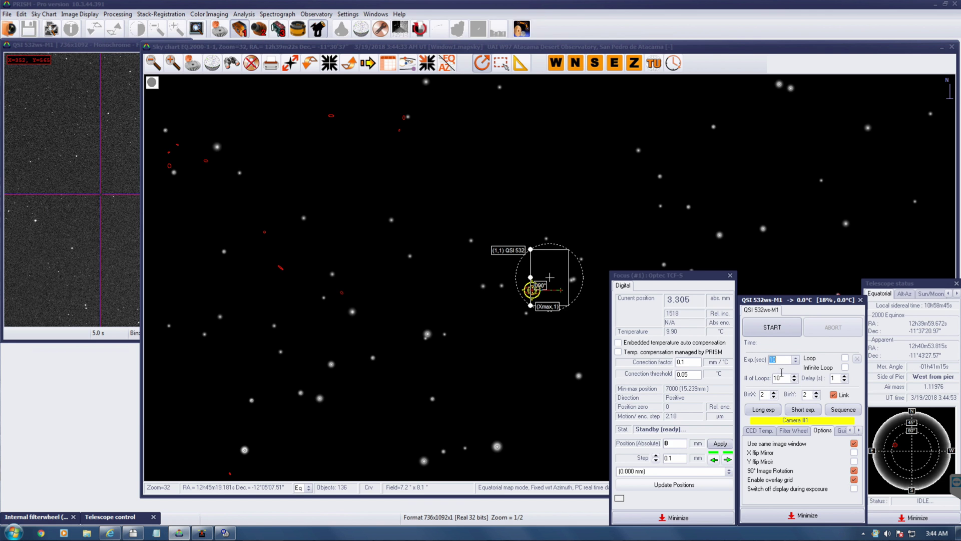
pyautogui.click(773, 328)
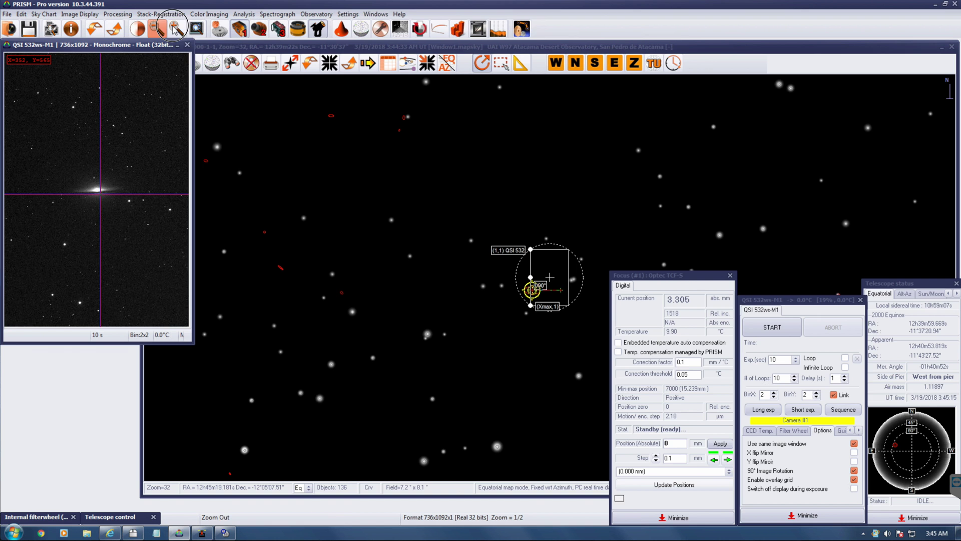
# Step: Zoom in on the captured Sombrero galaxy image and bring up the Exposure Sequence window
pyautogui.click(176, 28)
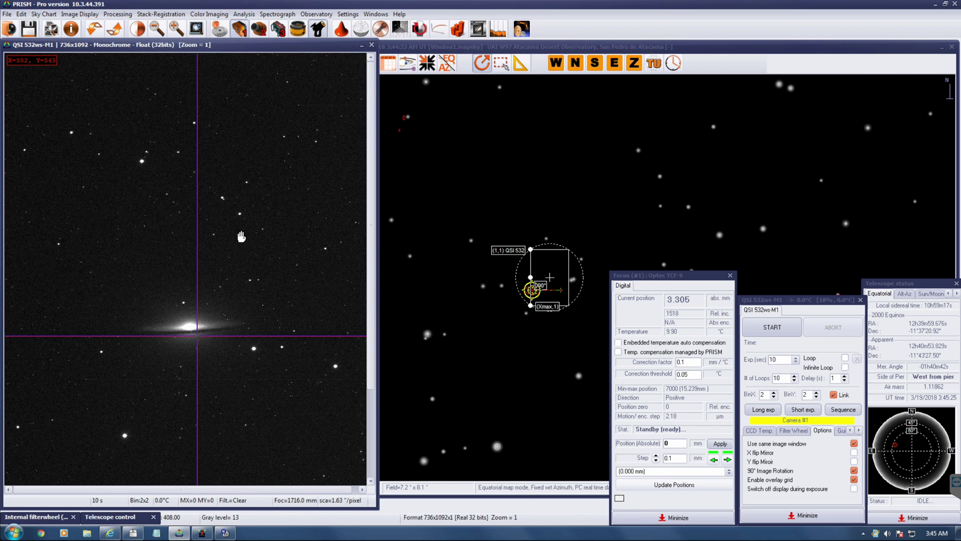
pyautogui.click(854, 412)
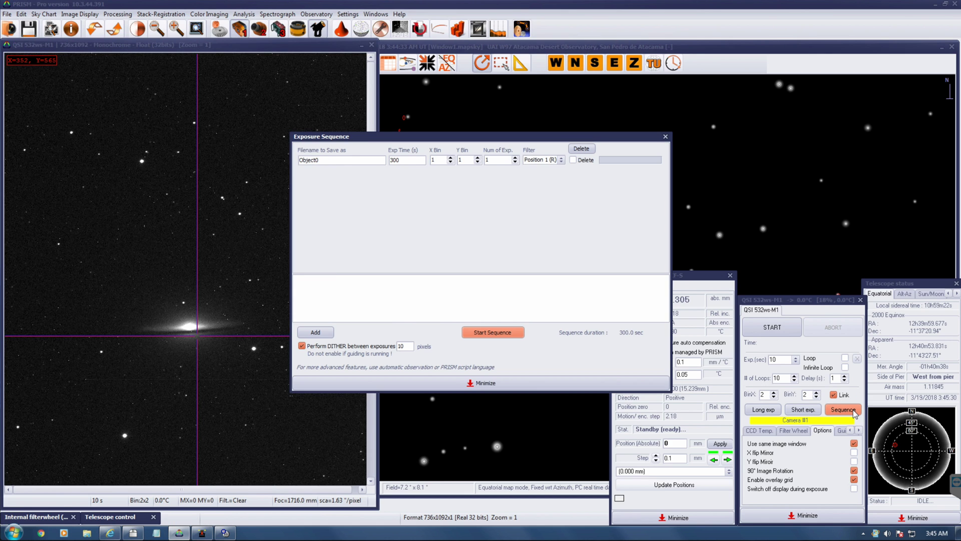
# Step: Set the first sequence row to file name M104, 12 exposures, Clear filter
pyautogui.doubleClick(331, 160)
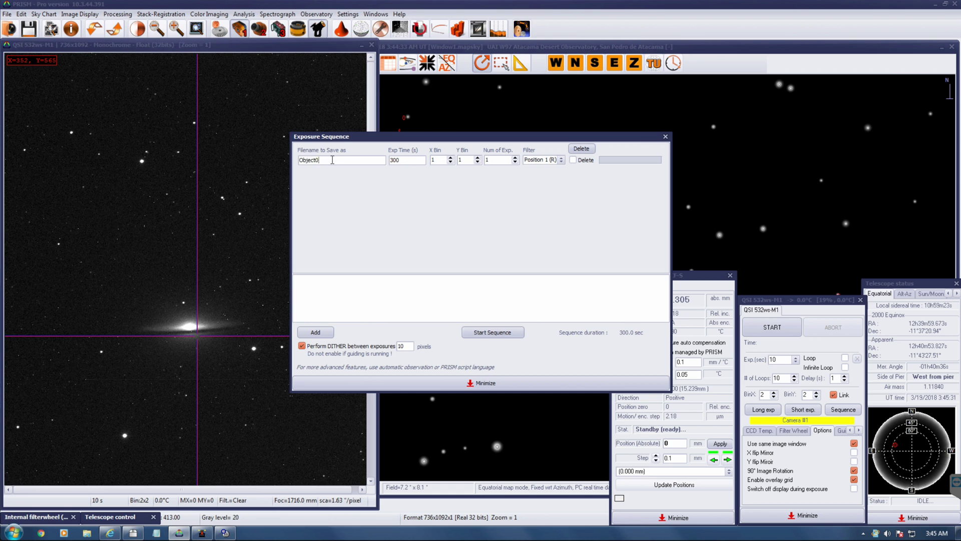
pyautogui.write('M10')
pyautogui.doubleClick(393, 160)
pyautogui.press('Tab')
pyautogui.press('Tab')
pyautogui.press('Tab')
pyautogui.write('12')
pyautogui.click(561, 161)
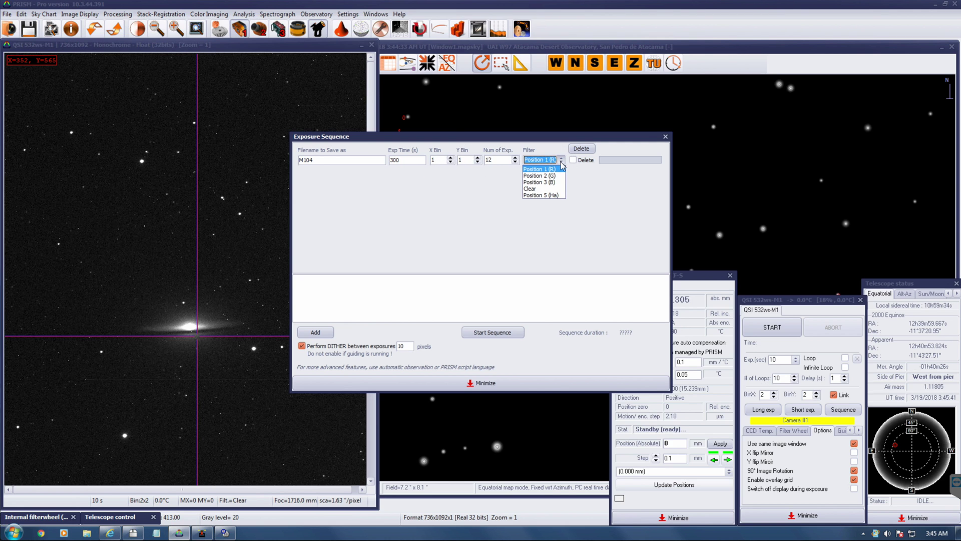
pyautogui.click(530, 189)
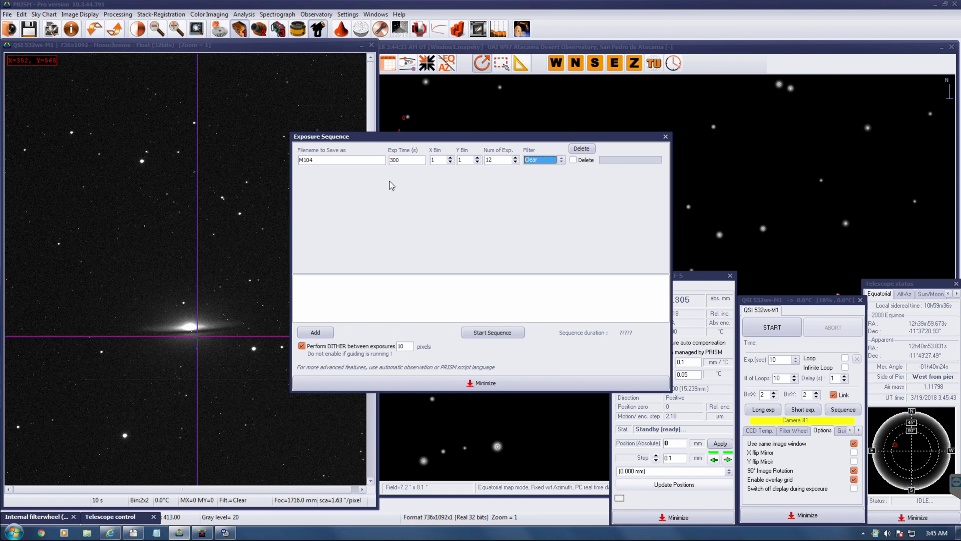
# Step: Add three more rows with R, G and B filters, 12 exposures each
pyautogui.click(314, 332)
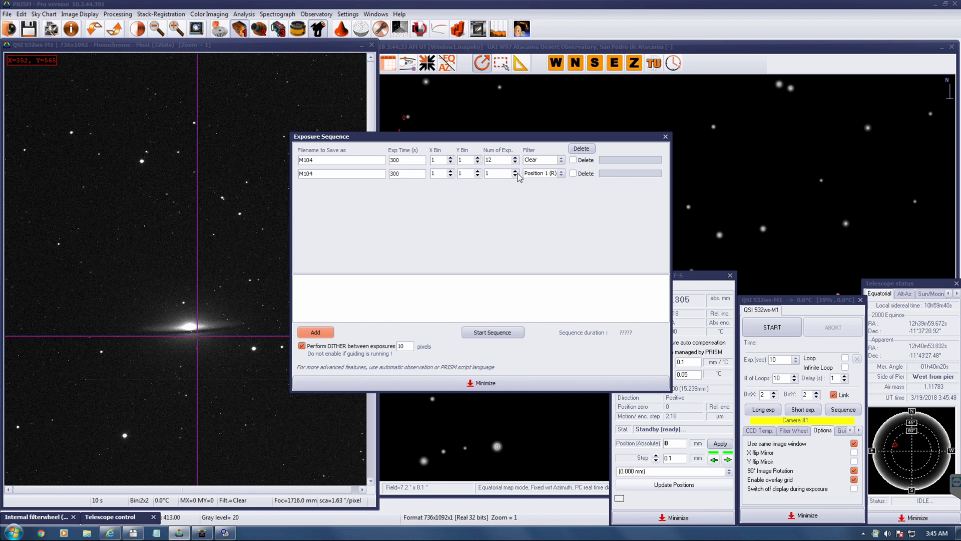
pyautogui.click(314, 332)
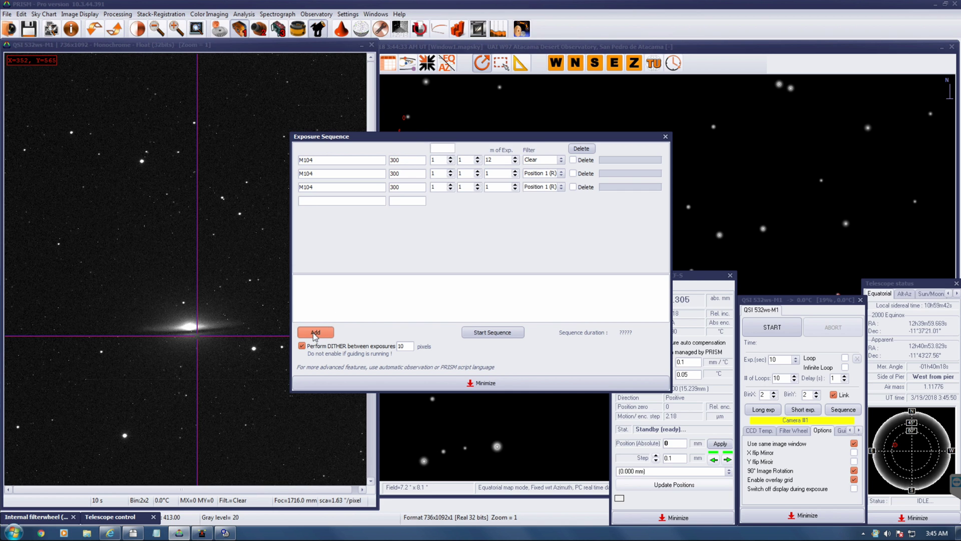
pyautogui.click(561, 186)
pyautogui.click(558, 203)
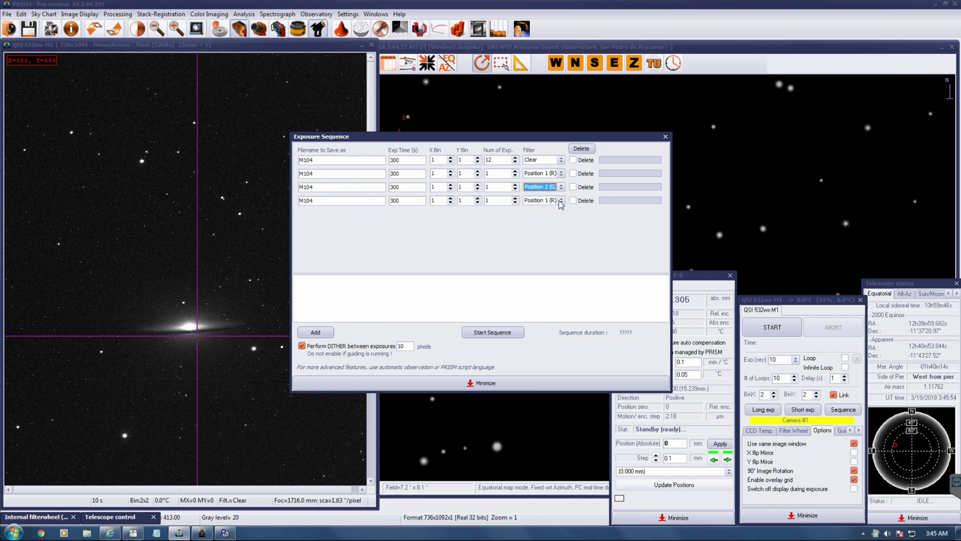
pyautogui.click(560, 200)
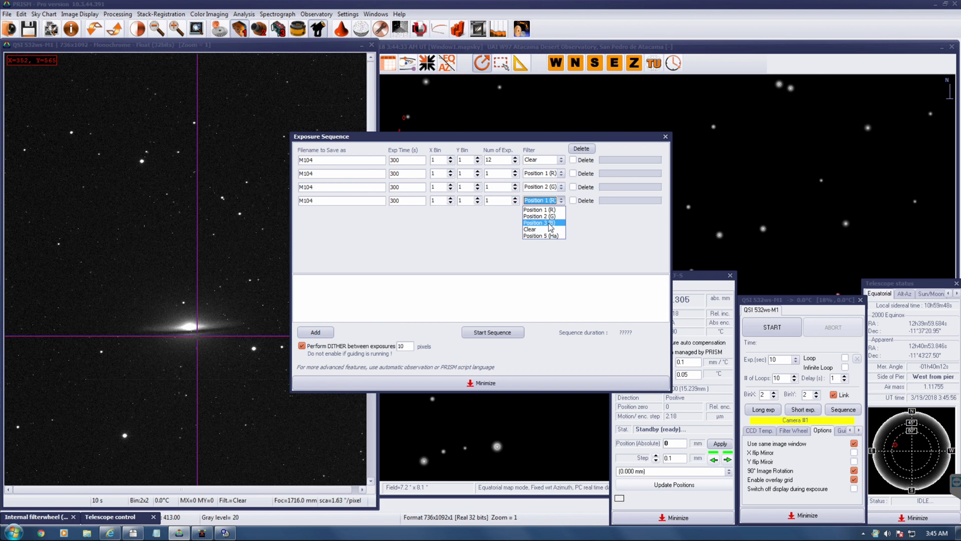
pyautogui.click(543, 223)
pyautogui.click(493, 173)
pyautogui.write('2')
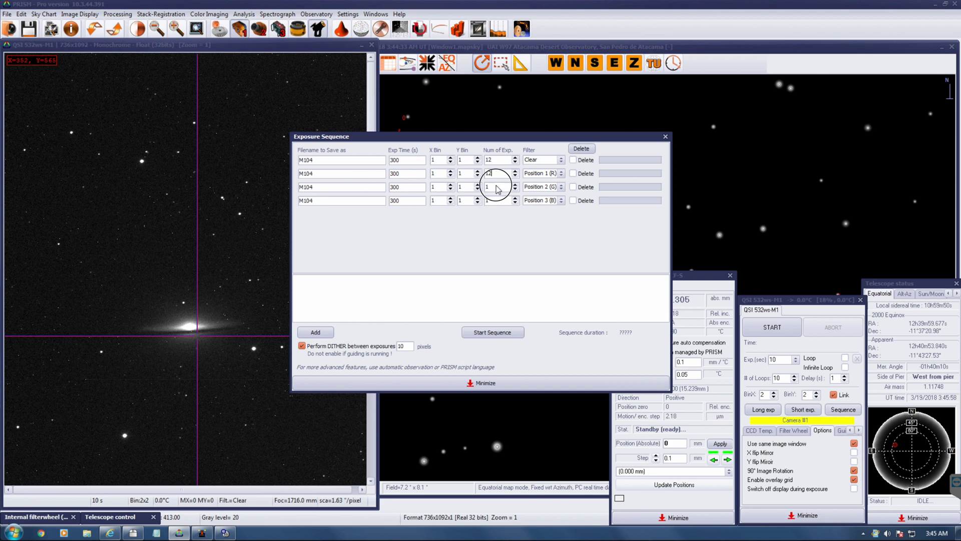
pyautogui.click(497, 189)
pyautogui.write('2')
pyautogui.click(493, 200)
pyautogui.write('2')
# Step: Close the sequence setup, open Automatic Observations and add target M104 with coordinates looked up
pyautogui.click(665, 136)
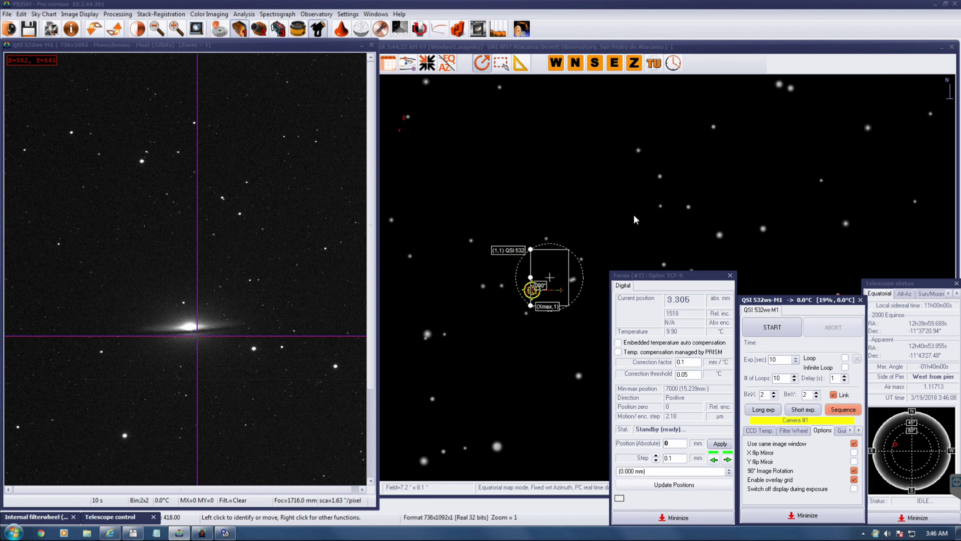
pyautogui.click(309, 17)
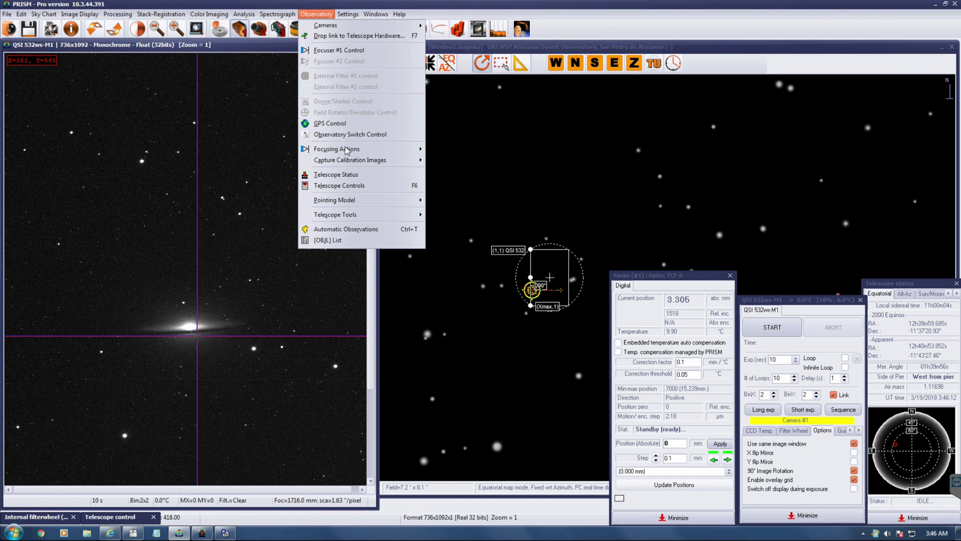
pyautogui.click(357, 228)
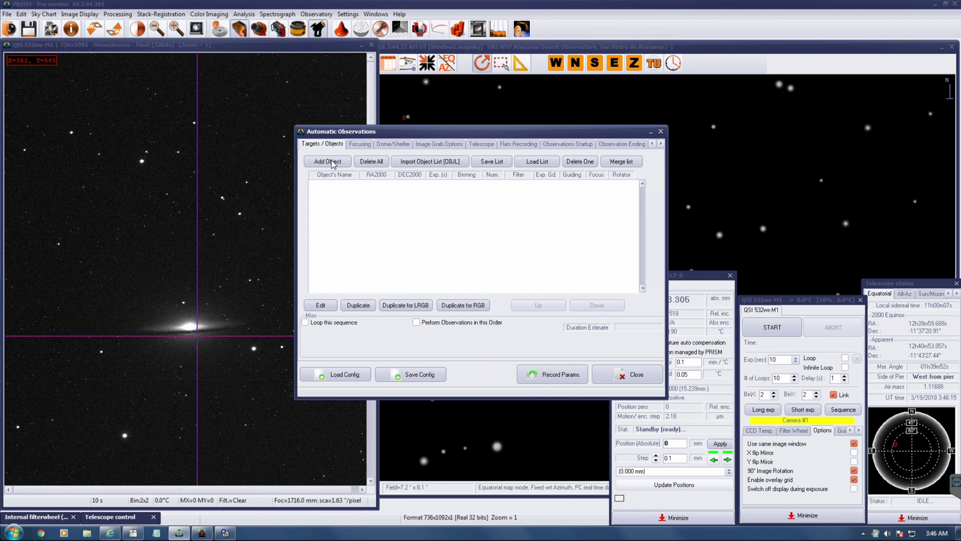
pyautogui.click(329, 161)
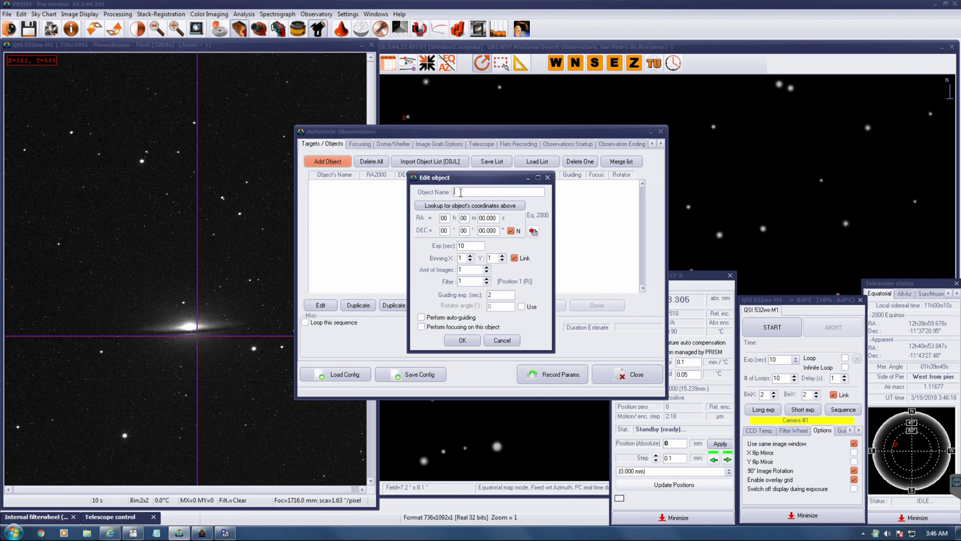
pyautogui.click(461, 193)
pyautogui.write('M104')
pyautogui.click(472, 206)
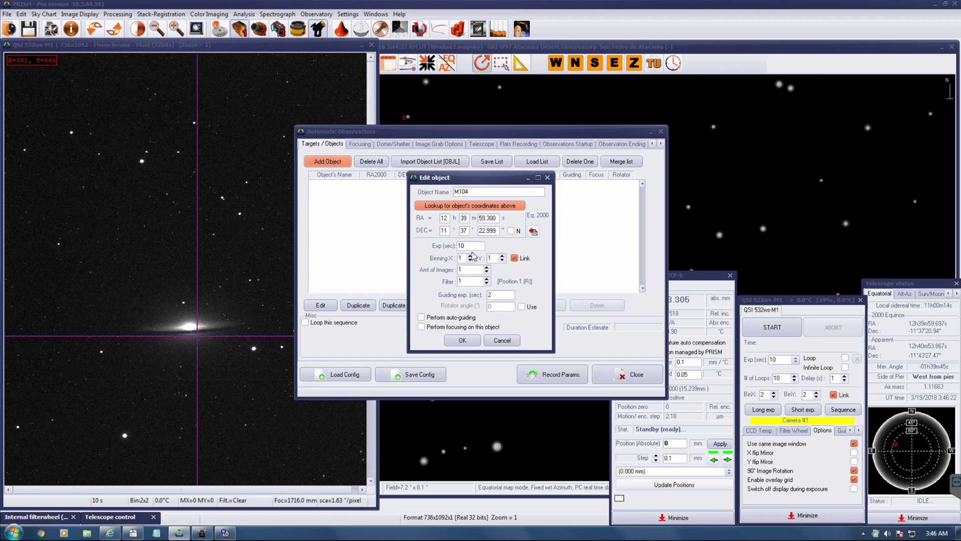
# Step: Give M104 12 × 300 s exposures with auto-guiding and focusing, then duplicate into LRGB rows
pyautogui.doubleClick(471, 246)
pyautogui.write('300')
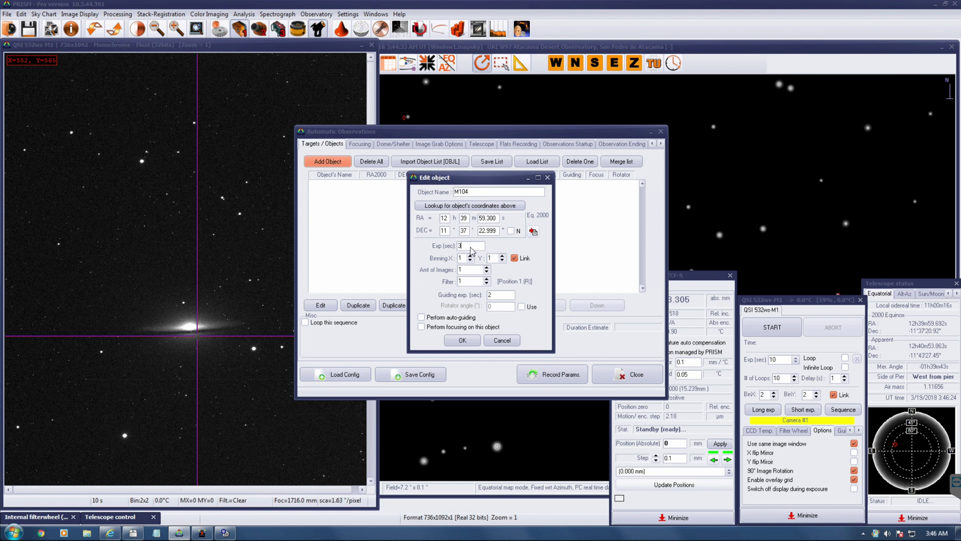
pyautogui.doubleClick(471, 274)
pyautogui.write('12')
pyautogui.click(457, 318)
pyautogui.click(455, 328)
pyautogui.click(462, 341)
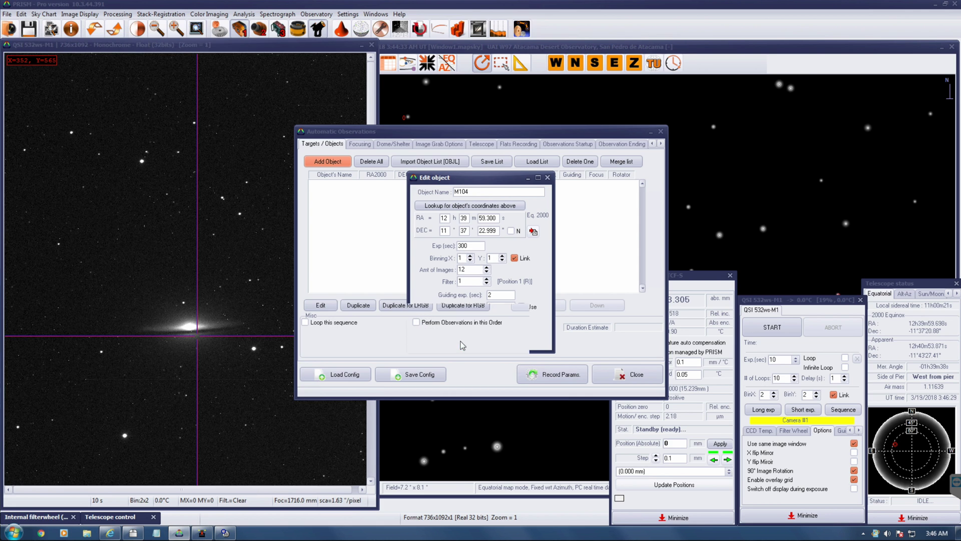
pyautogui.click(421, 306)
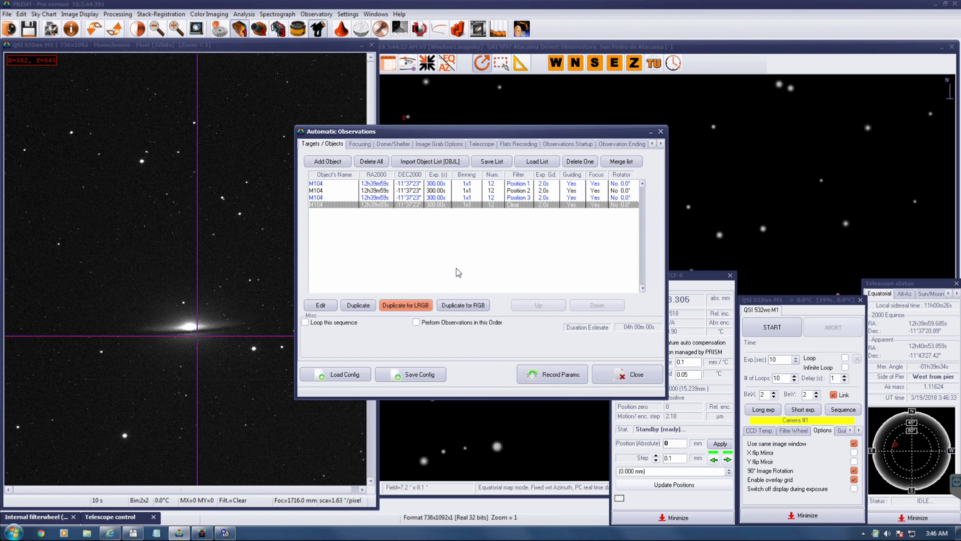